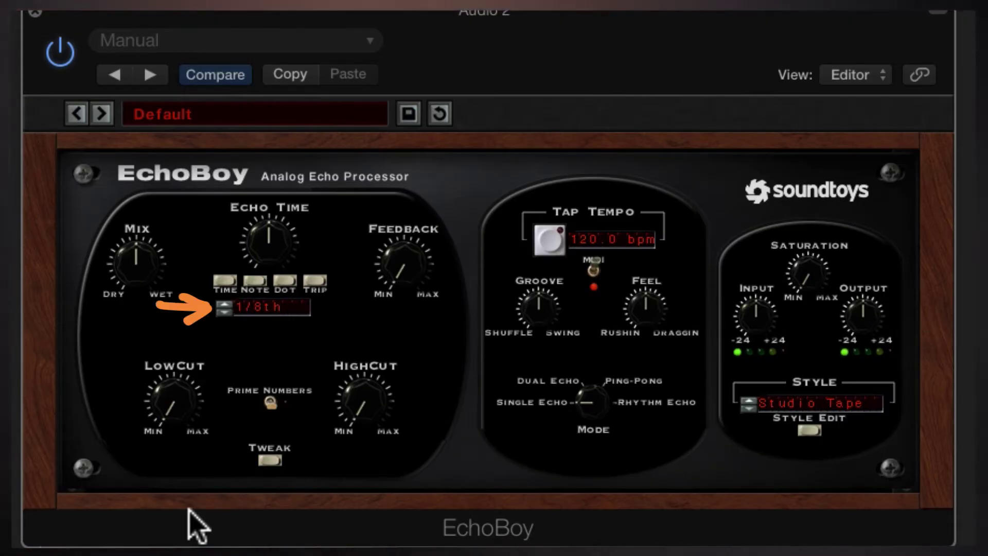
Step the echo time down through 1/16th and 1/32nd to 1/64th
left_click(225, 311)
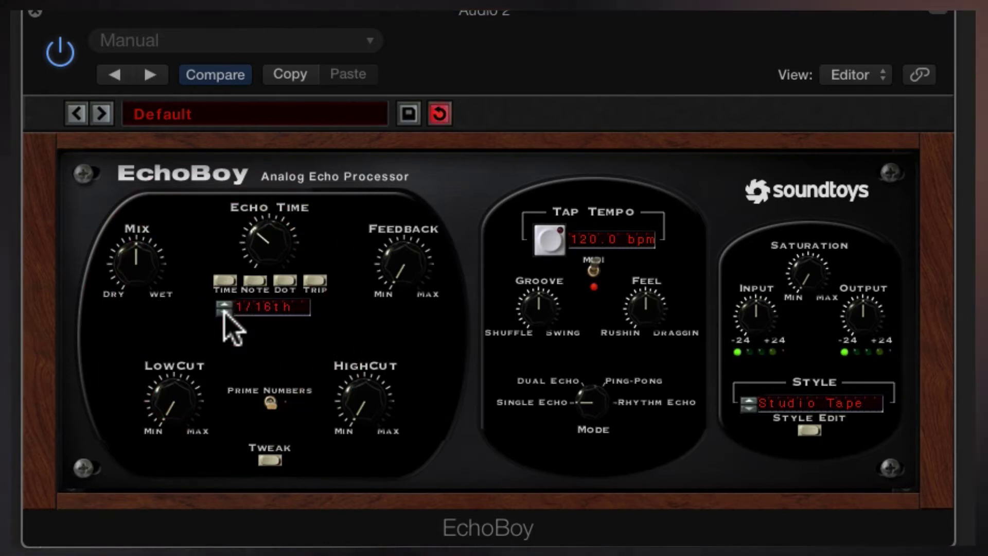
left_click(225, 311)
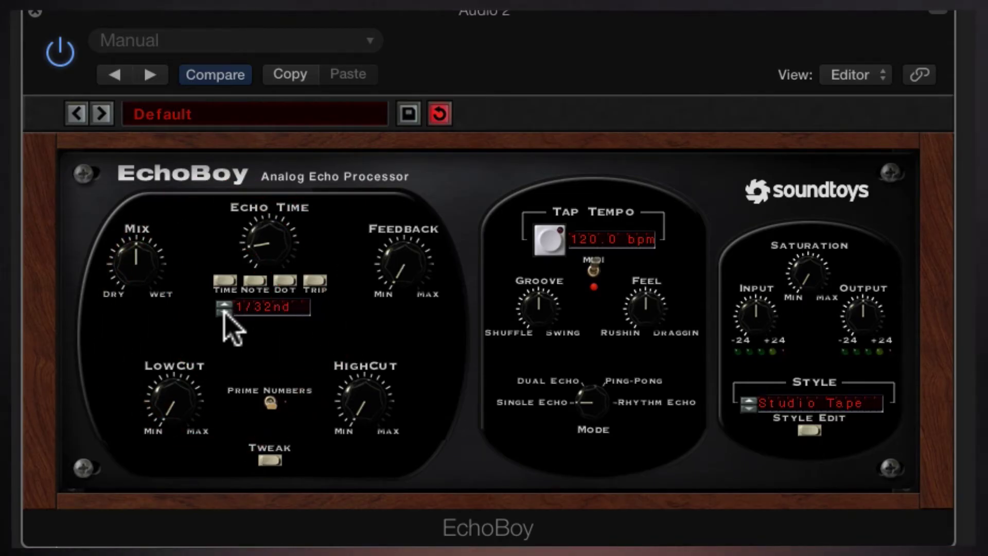
left_click(225, 311)
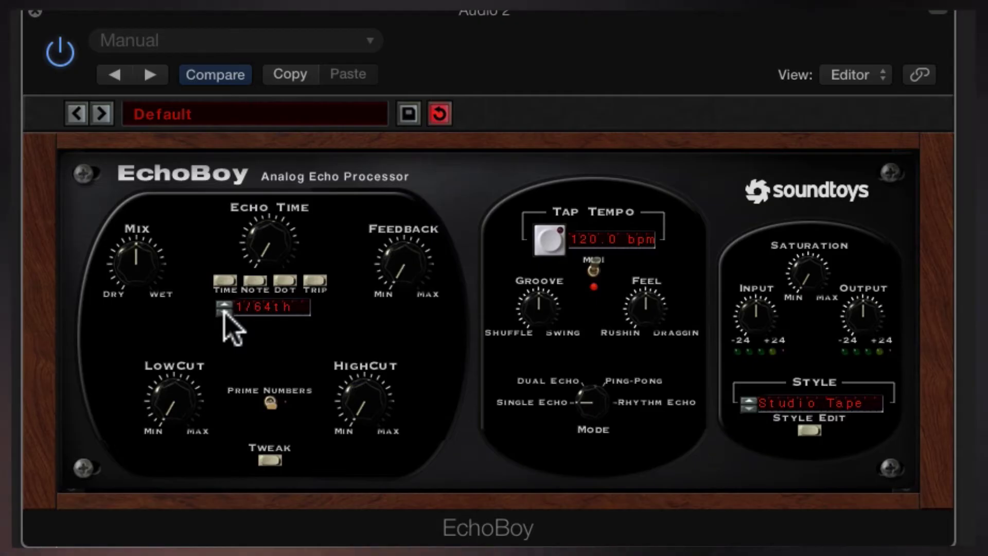
Return the echo time to 1/8th and raise the feedback to about two-thirds of its range
left_click(224, 304)
left_click(224, 303)
left_click(225, 304)
left_click_drag(414, 270, 427, 159)
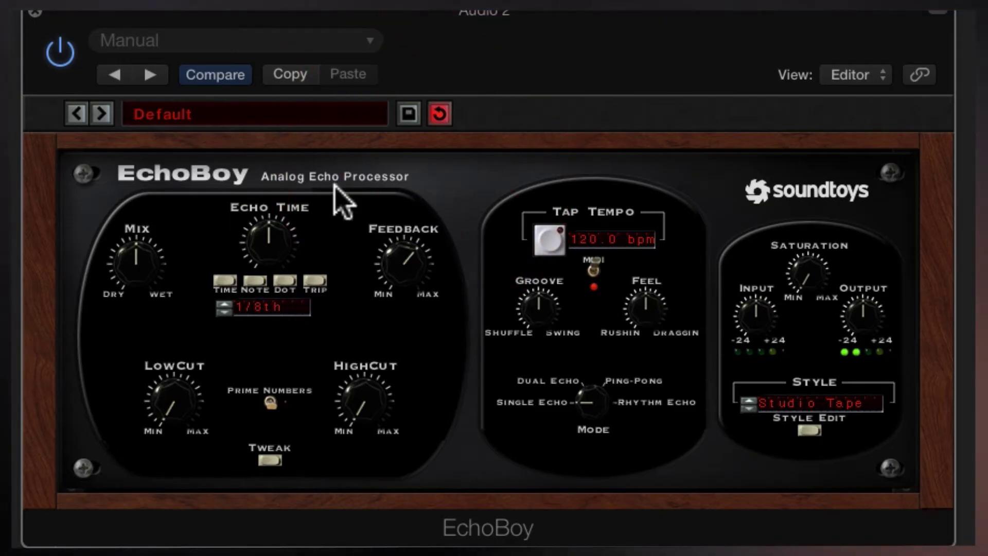
Try the low cut at maximum and a raised high cut, and restore both filters to minimum
left_click_drag(168, 414, 246, 122)
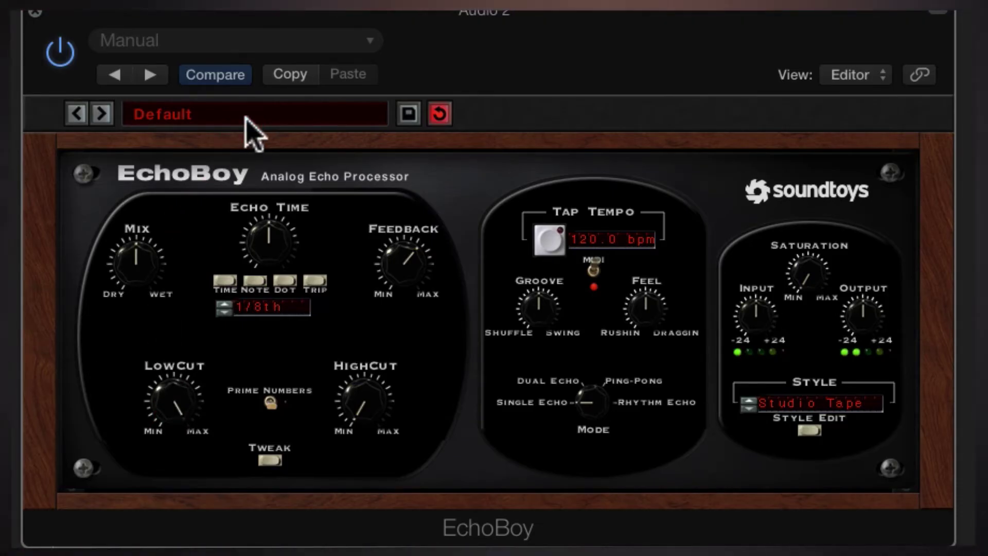
left_click_drag(364, 407, 433, 149)
key("super+z")
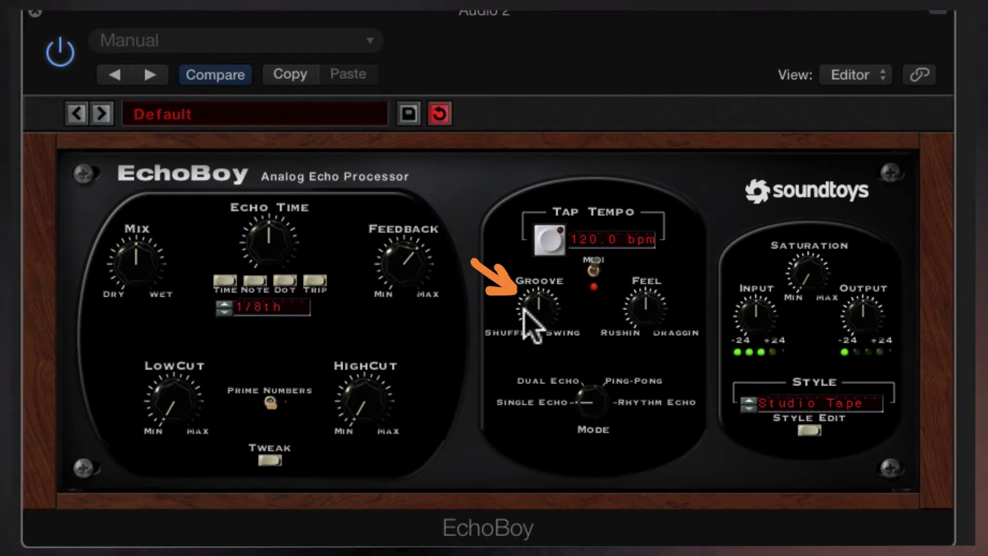
Sweep the Groove between full shuffle and full swing, and reset it to its centre position
left_click_drag(525, 311, 554, 155)
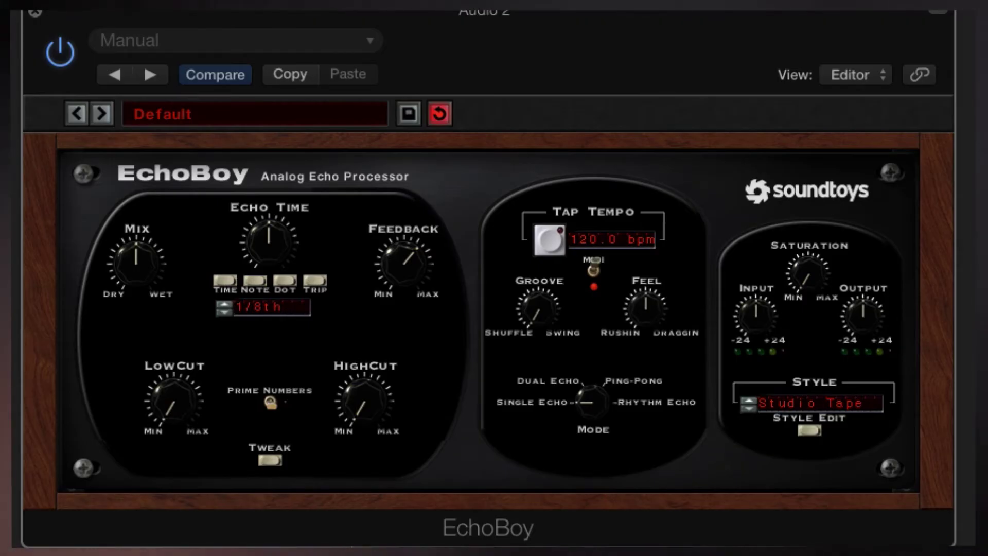
left_click(556, 156)
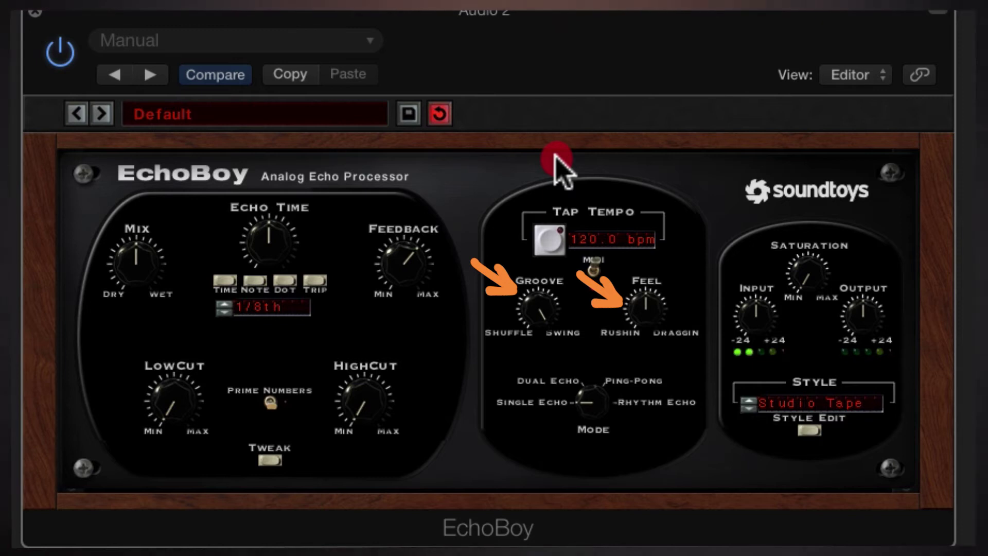
left_click_drag(555, 155, 463, 551)
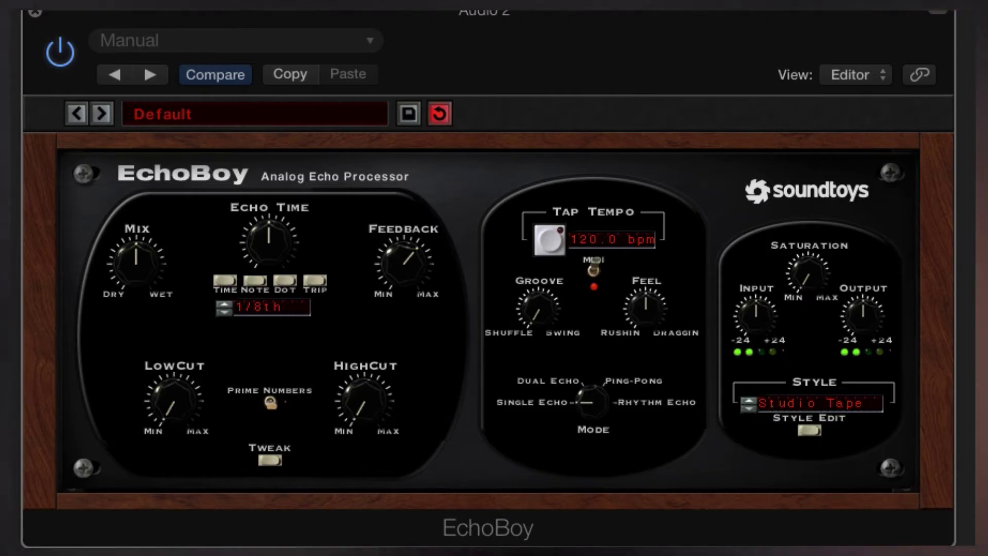
left_click(535, 318, "alt")
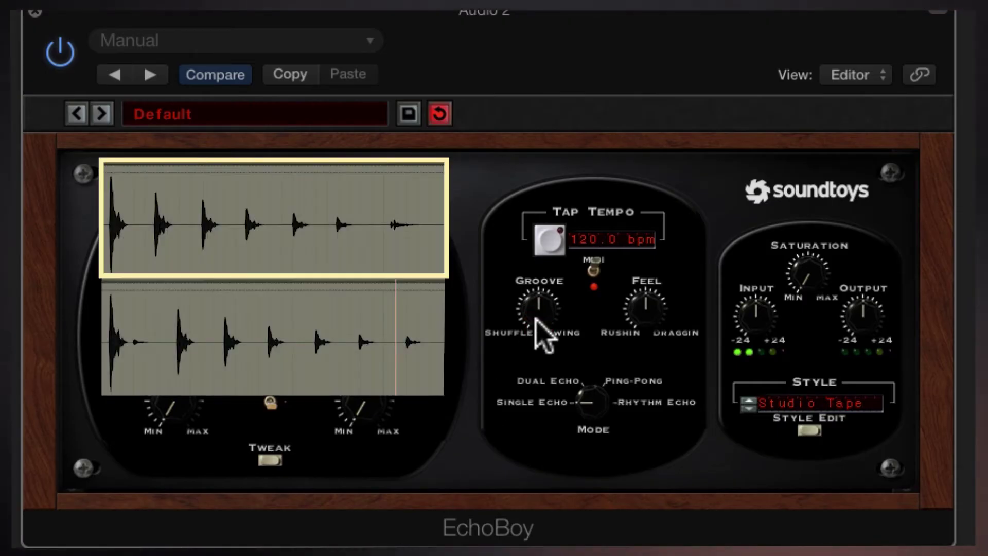
Sweep the Feel between full rushing and full dragging, and return it to its centre position
mouse_move(634, 315)
left_mouse_down()
mouse_move(653, 181)
mouse_move(670, 145)
left_mouse_up()
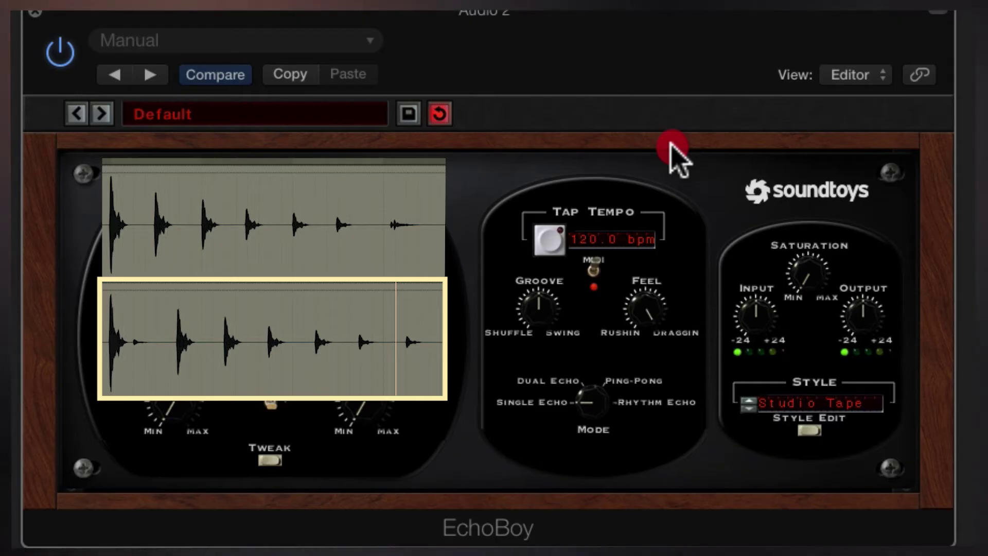
left_click(535, 322)
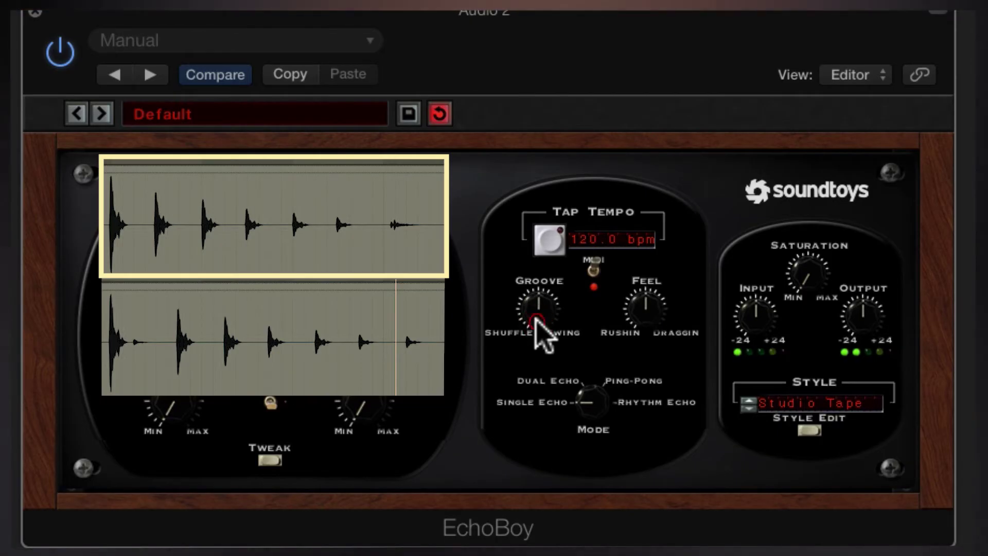
left_click(637, 315)
mouse_move(637, 315)
left_mouse_down()
mouse_move(654, 173)
mouse_move(671, 147)
left_mouse_up()
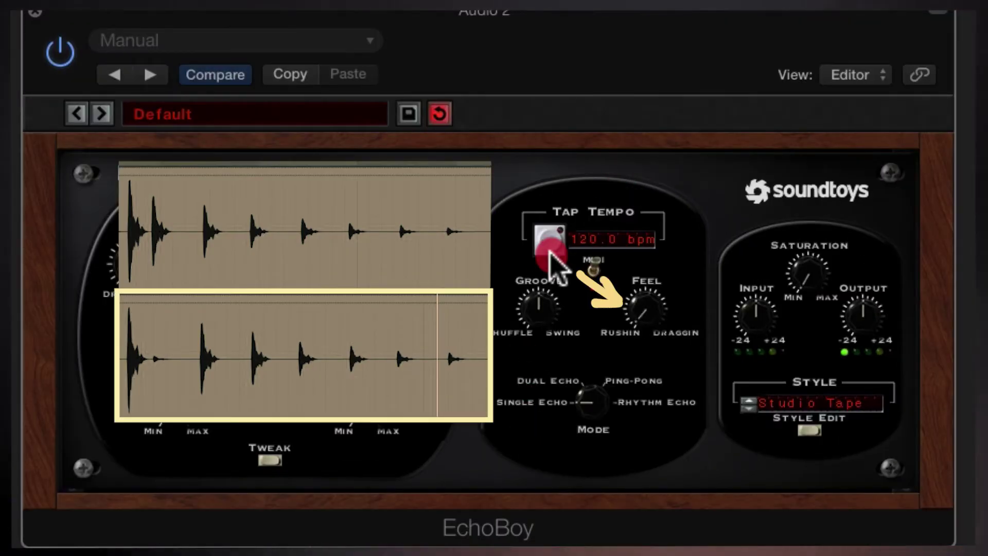
left_click_drag(644, 308, 645, 288)
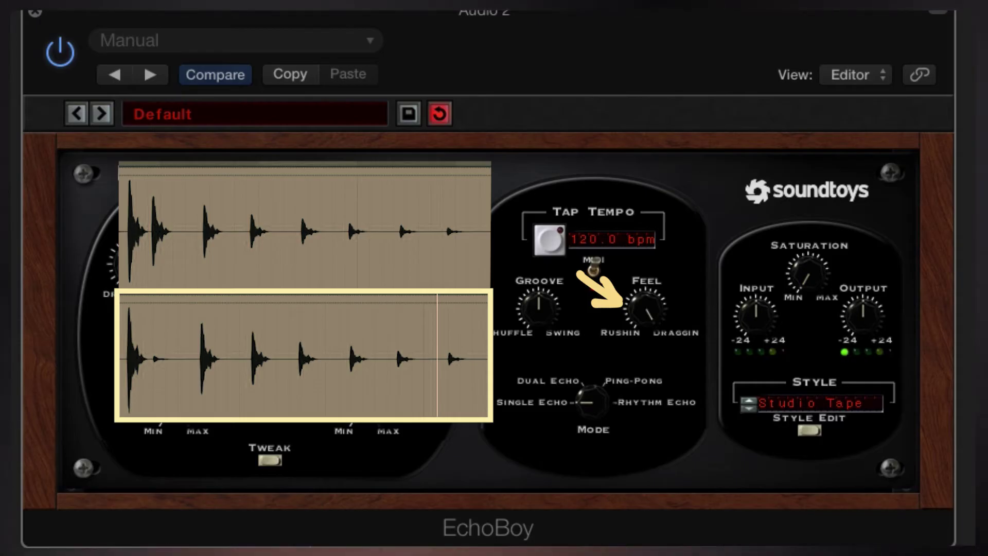
left_click_drag(646, 292, 645, 324)
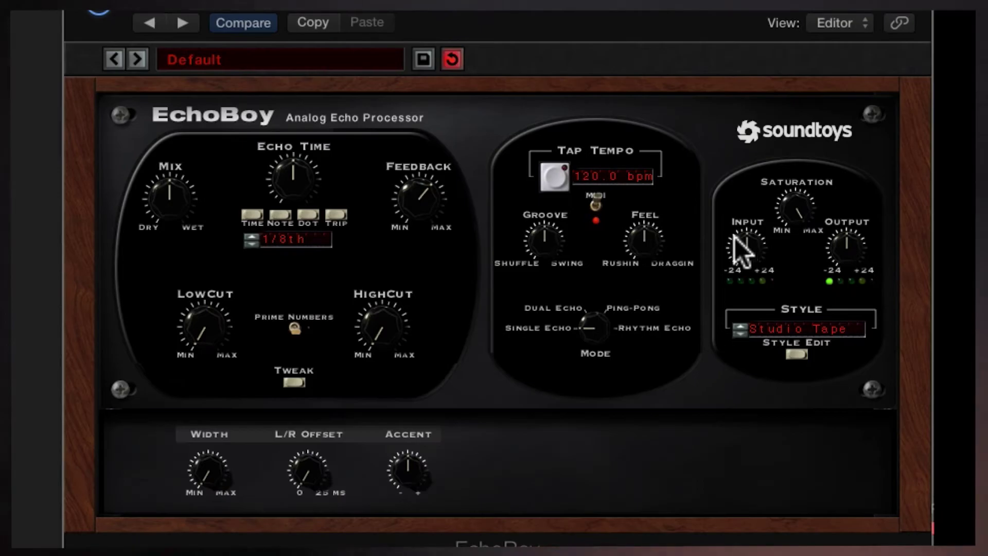
Audition the Master Tape, Space Echo, Telephone and Verbed echo styles in turn
left_click(767, 326)
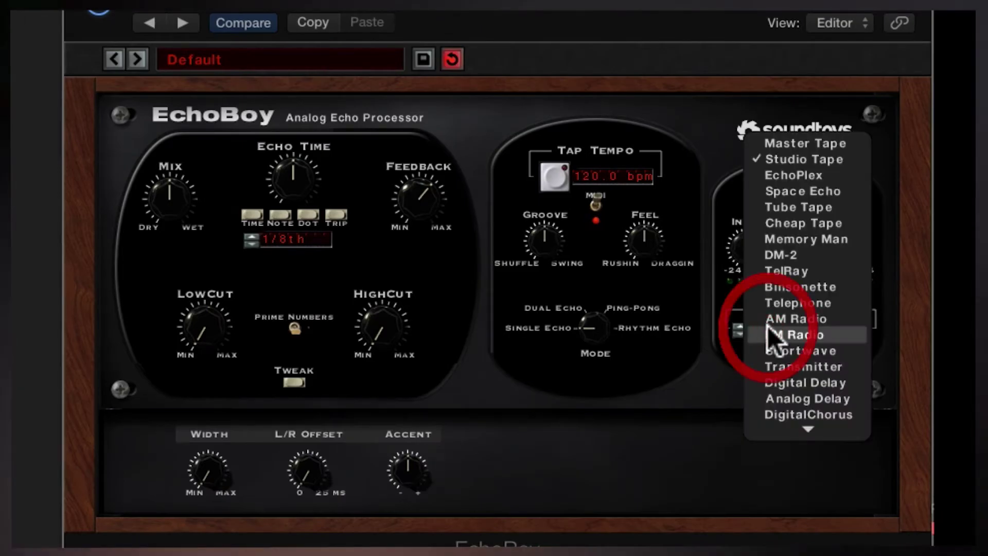
left_click(795, 143)
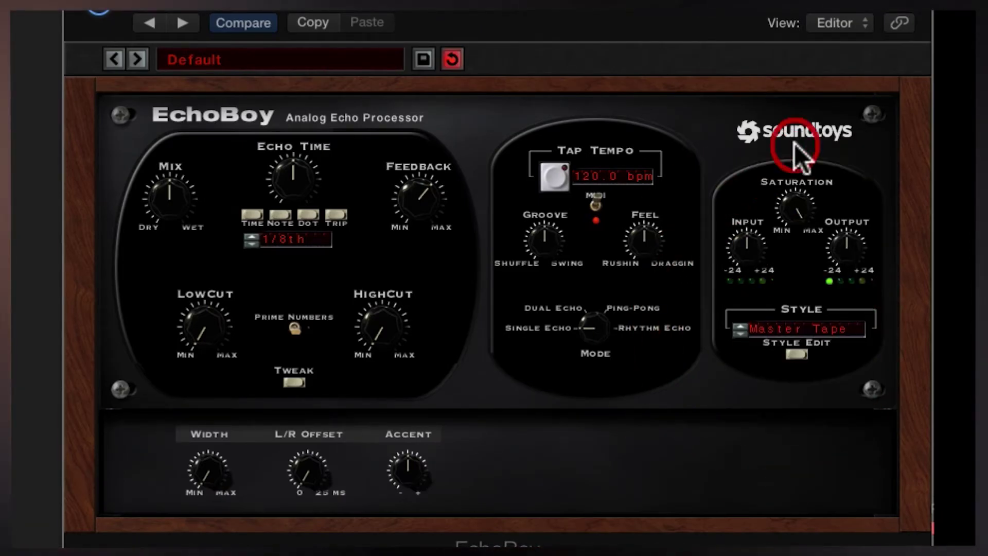
left_click(798, 327)
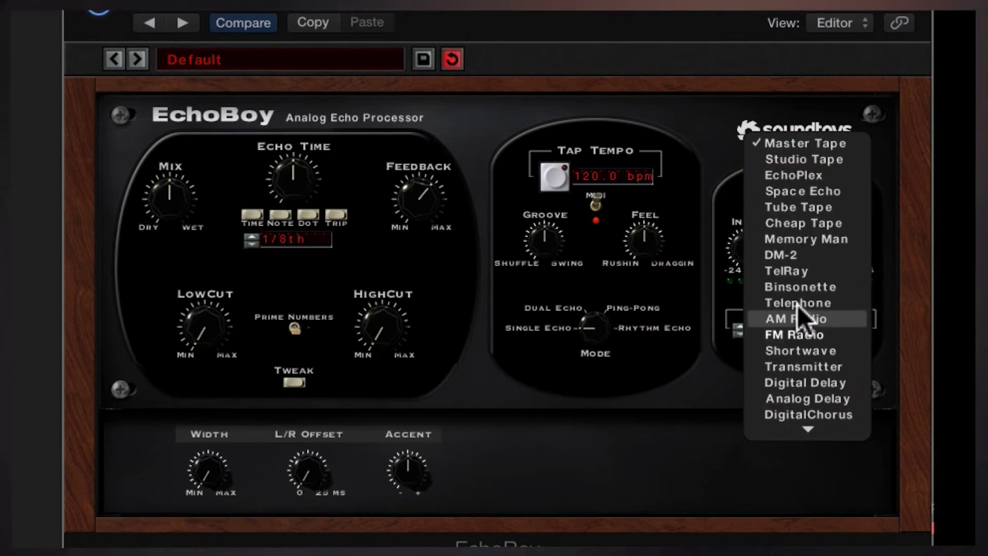
left_click(802, 191)
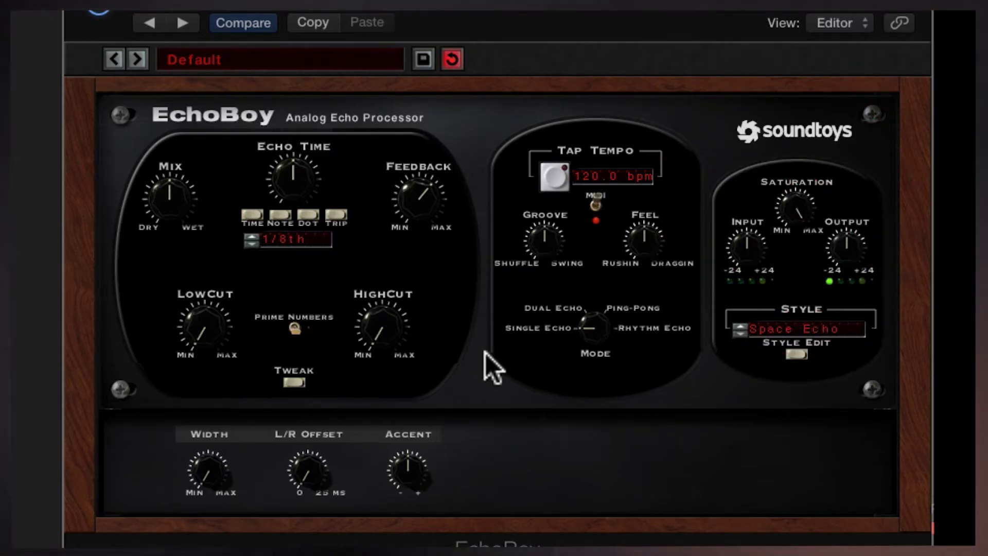
left_click(793, 328)
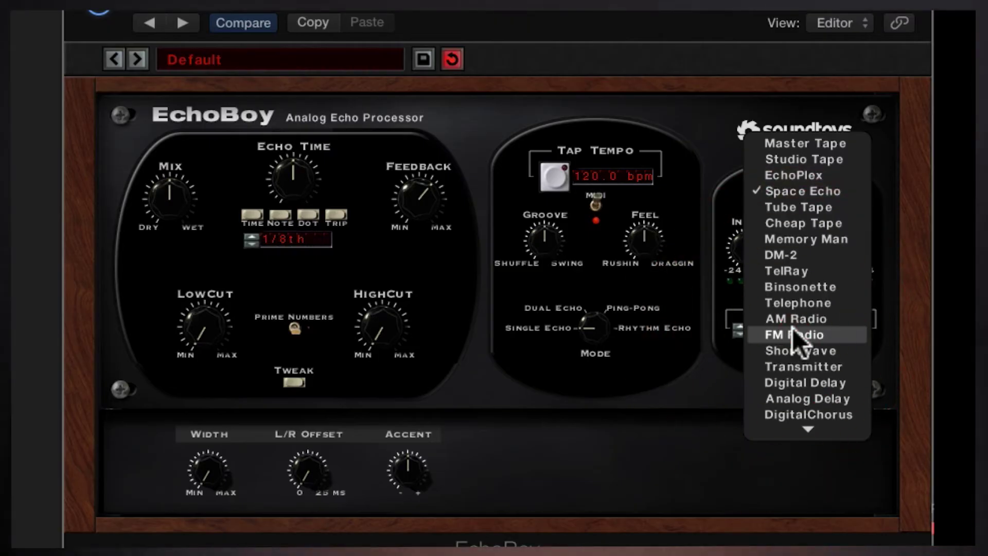
left_click(793, 303)
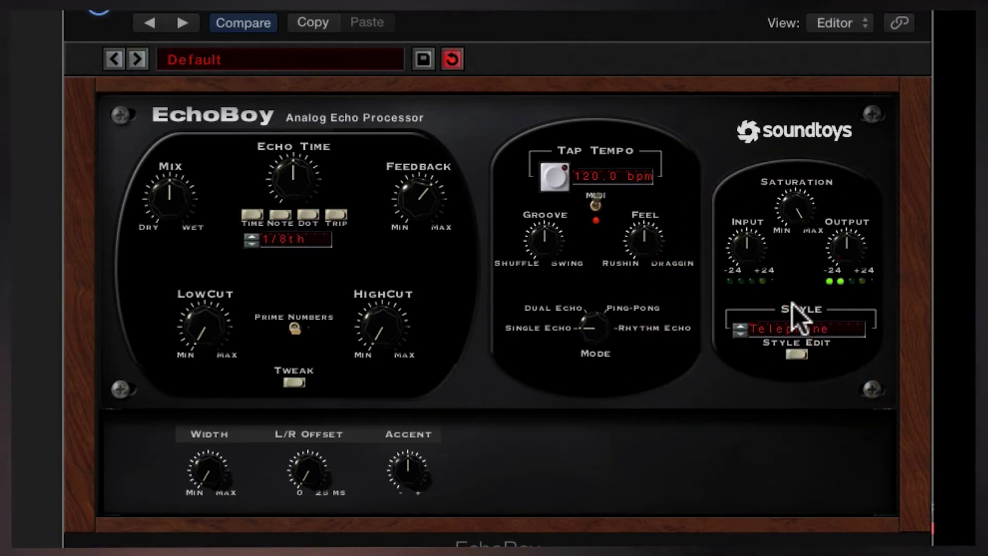
left_click(784, 326)
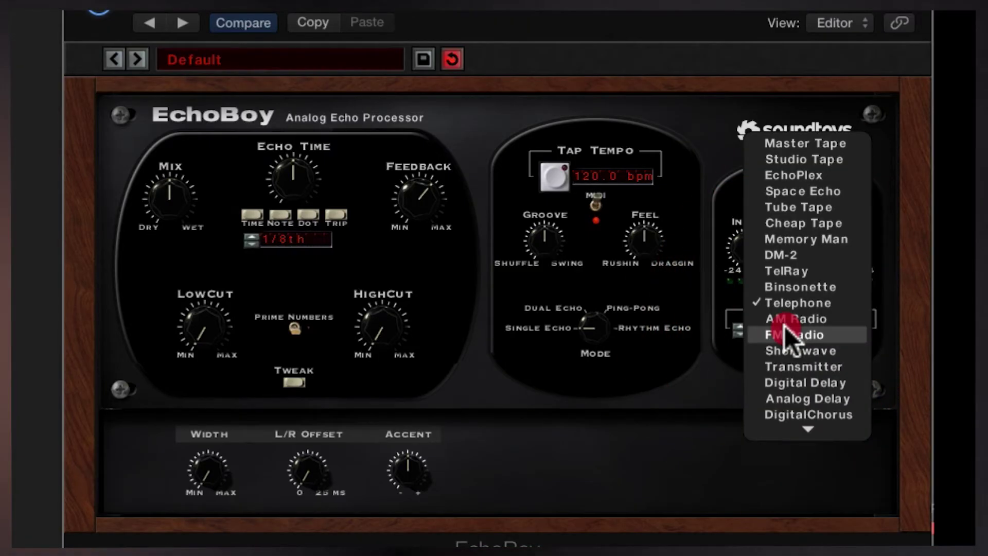
mouse_move(801, 465)
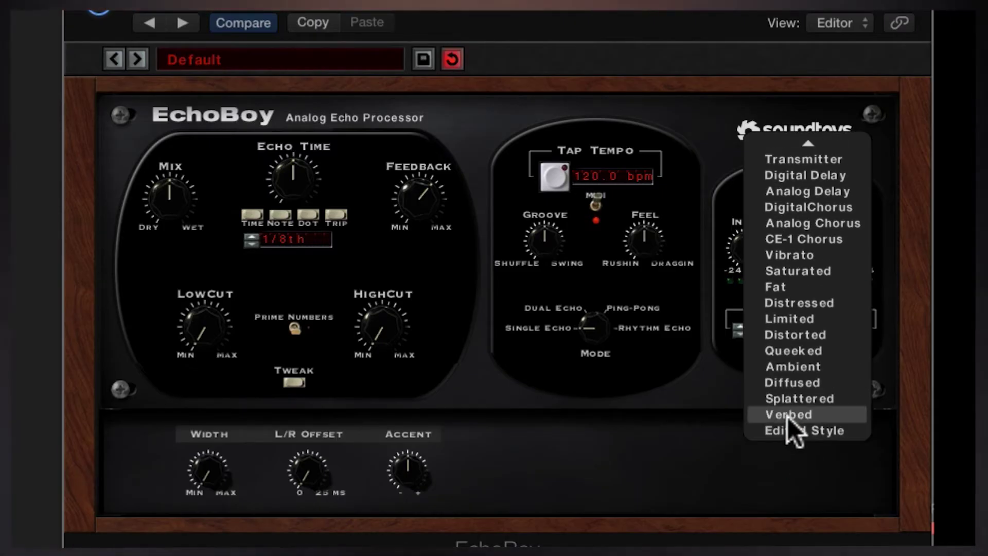
left_click(788, 415)
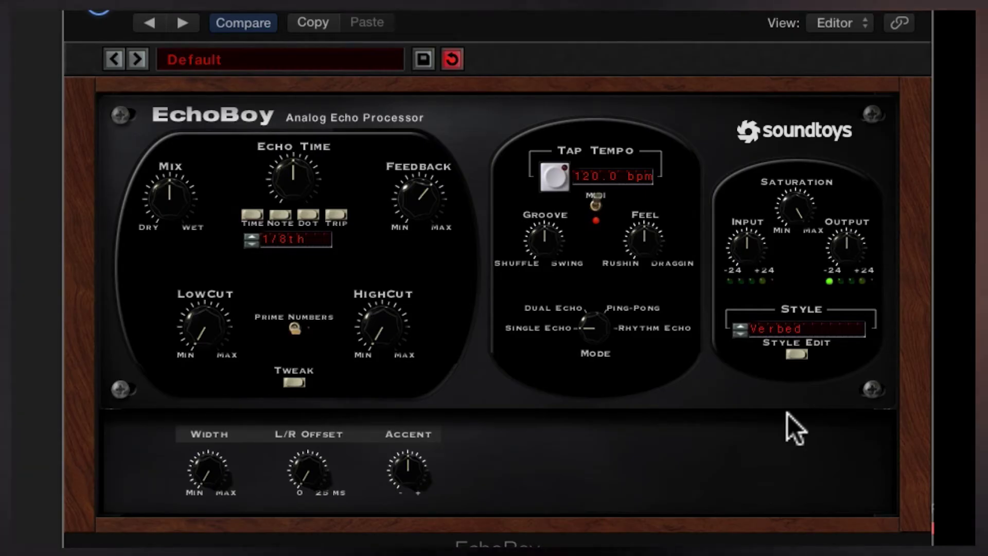
Set the echo style to Digital Delay
left_click(798, 326)
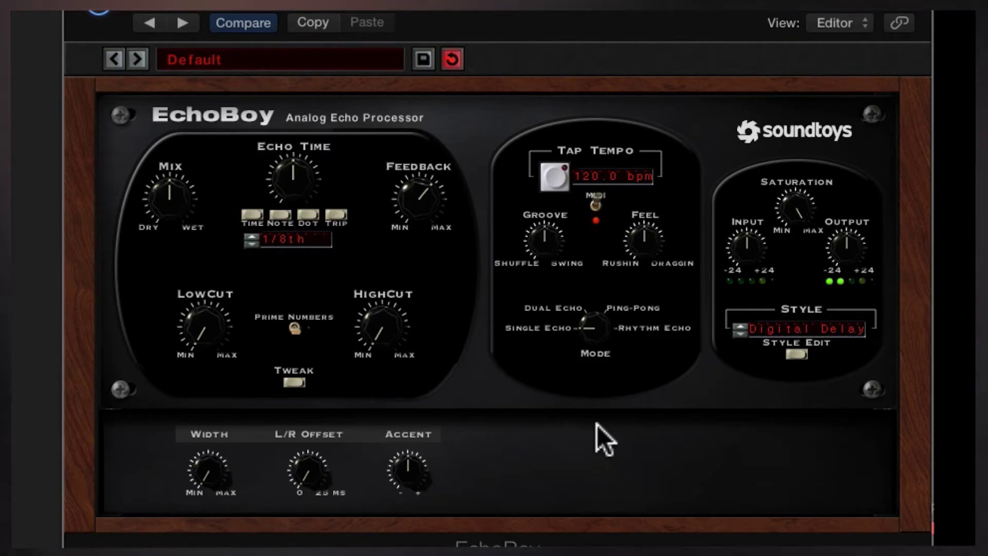
left_click(798, 328)
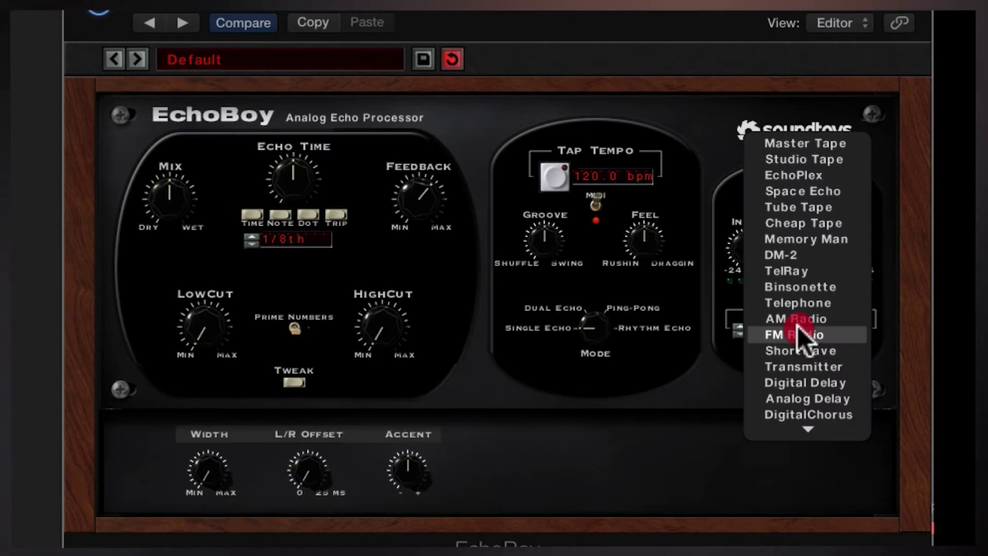
left_click(808, 381)
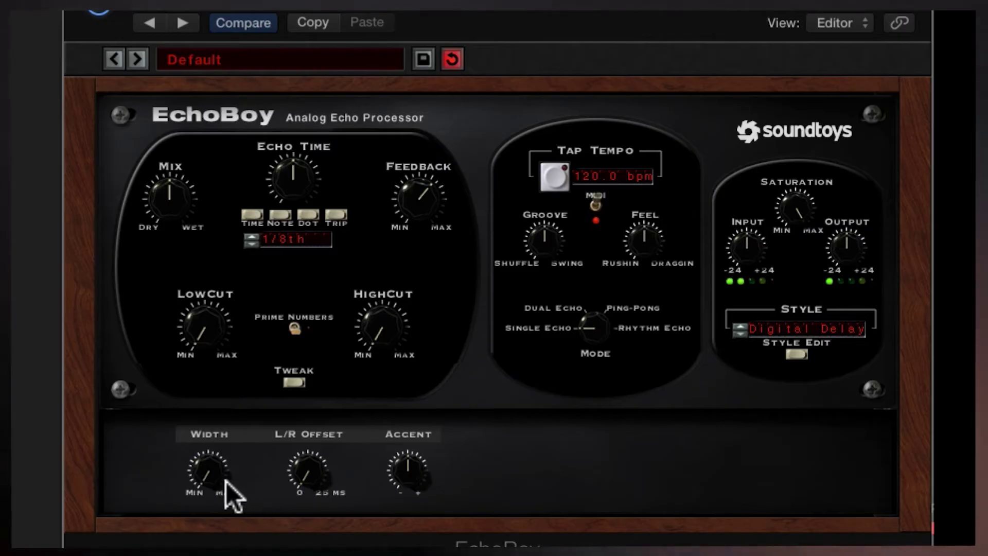
Raise the stereo Width to maximum and, after trying larger settings, set the L/R Offset just above 0 ms
left_click_drag(295, 476, 295, 397)
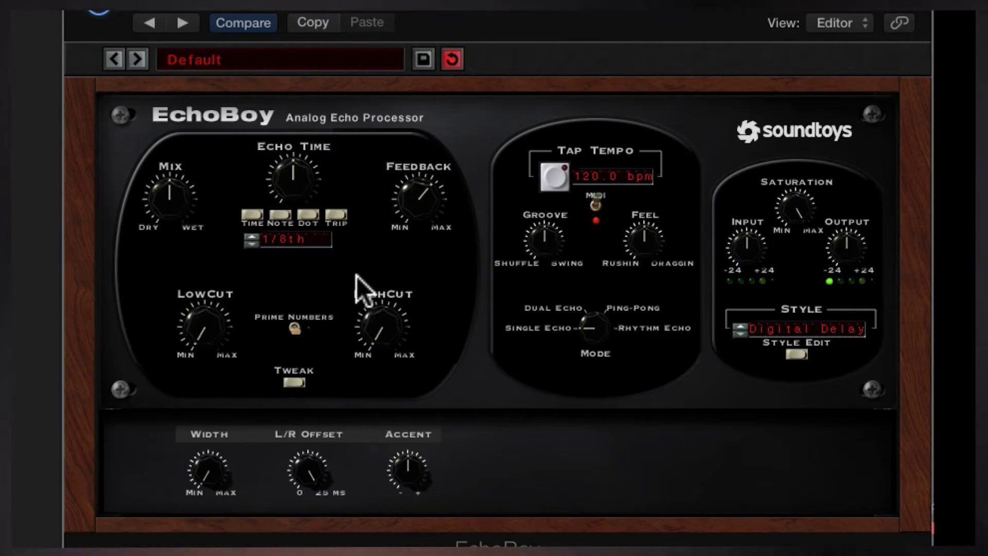
left_click(202, 469)
left_click_drag(209, 363, 254, 281)
mouse_move(294, 463)
left_mouse_down()
mouse_move(286, 555)
mouse_move(258, 496)
mouse_move(268, 368)
left_mouse_up()
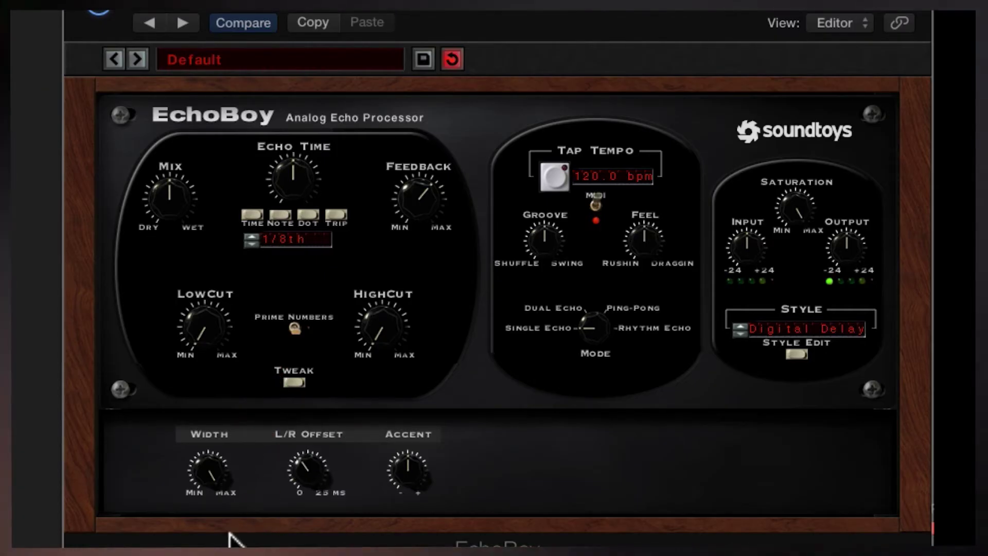
left_click_drag(230, 535, 230, 555)
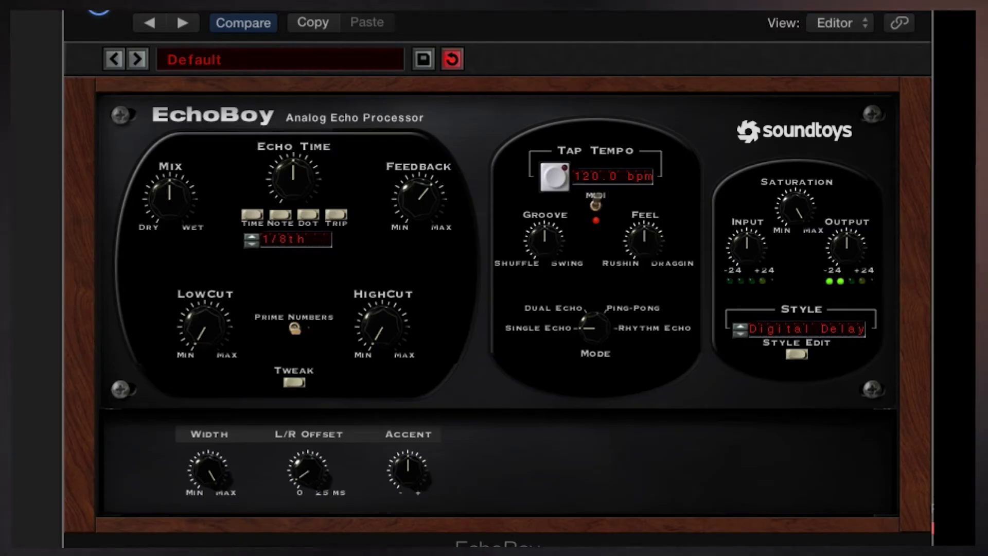
Switch the delay mode to Dual Echo and set the Echo 2 time to 1/16th
left_click_drag(595, 321, 598, 291)
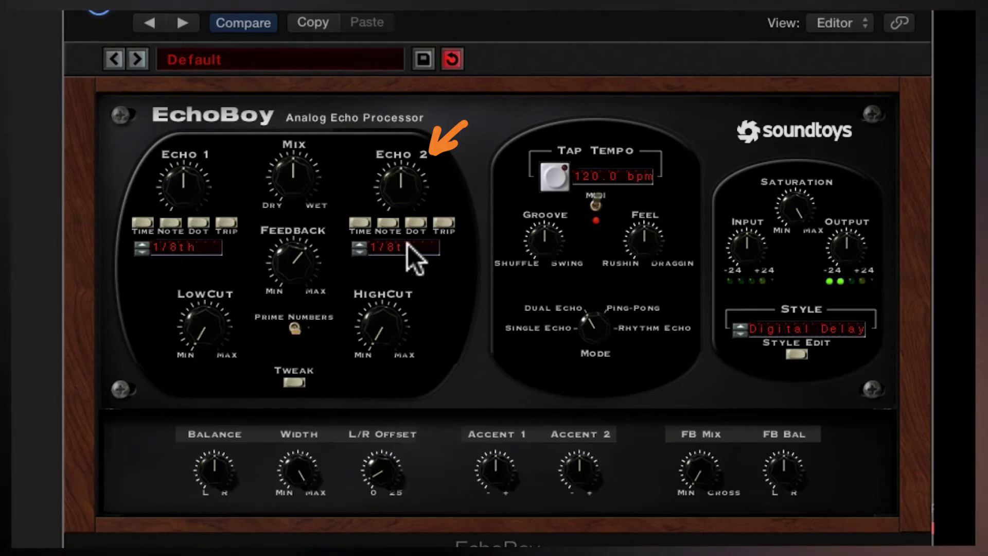
left_click(362, 239)
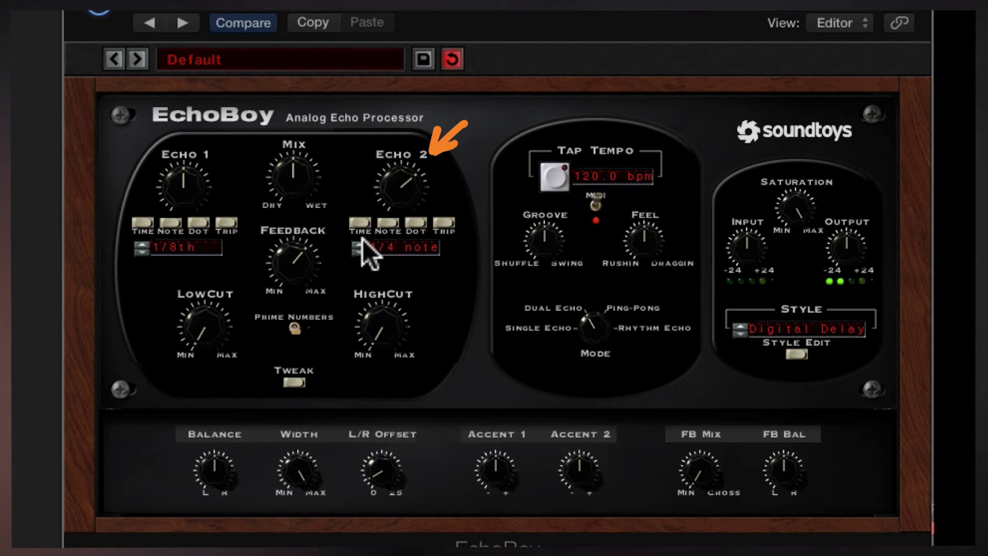
left_click(363, 239)
left_click(356, 250)
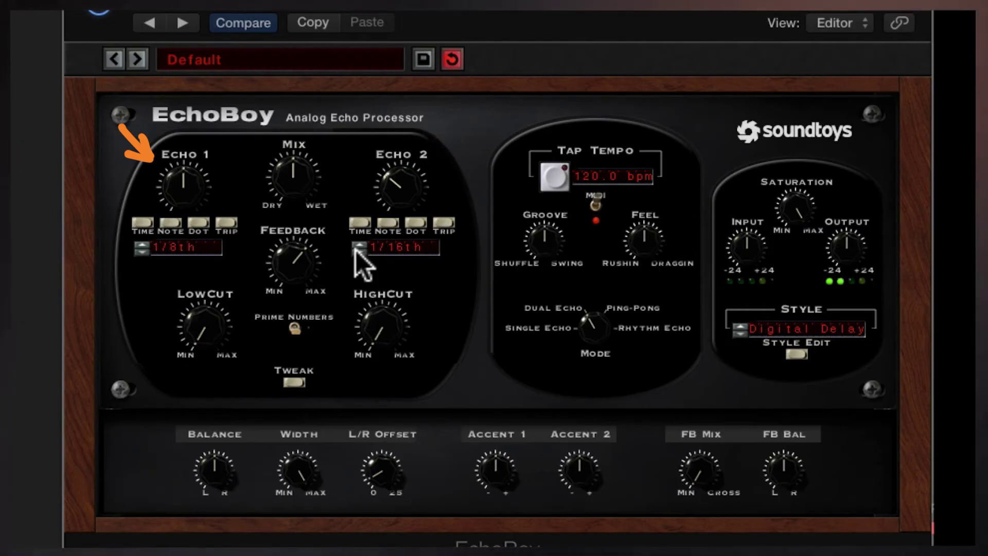
Change the echo style to Master Tape
left_click(762, 327)
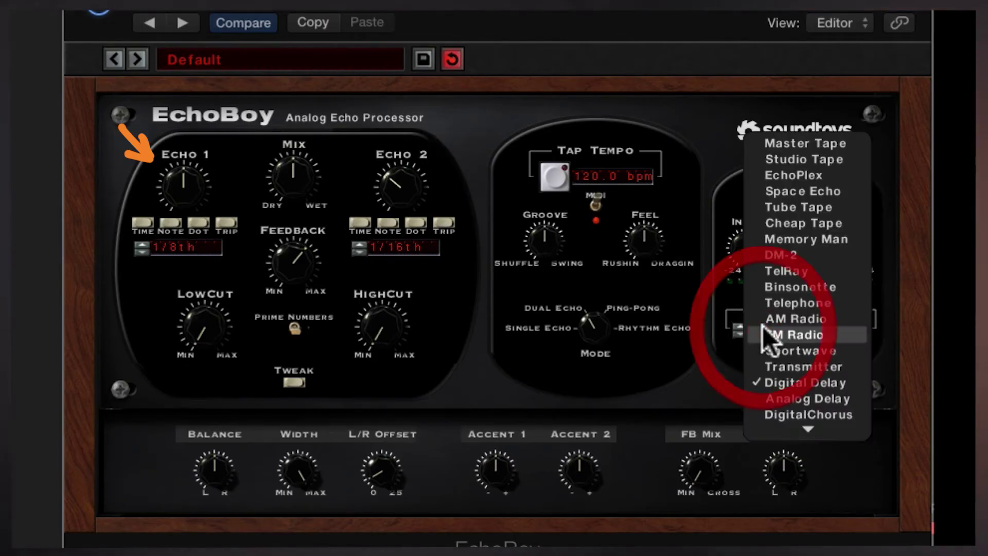
left_click(797, 139)
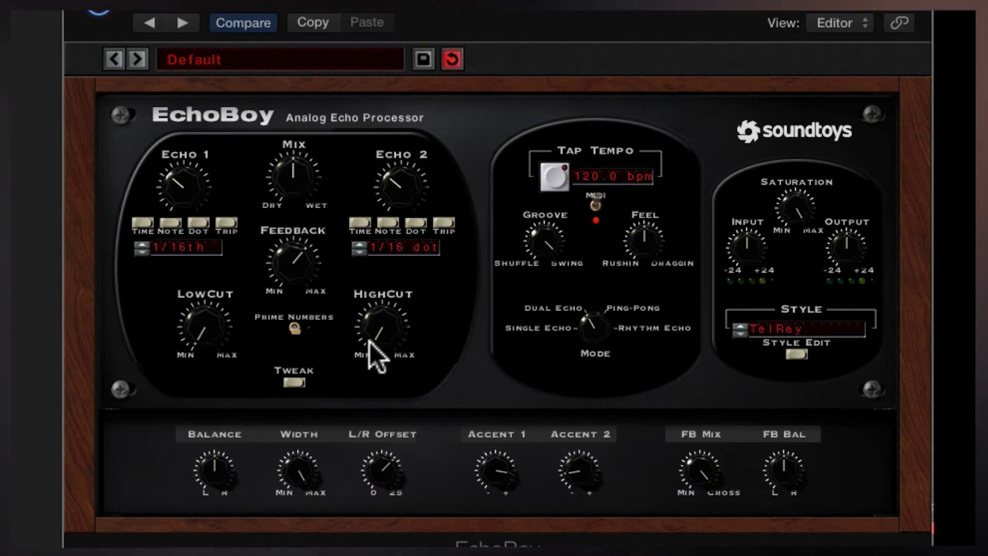
Switch the delay mode to Ping-Pong
left_click(582, 329)
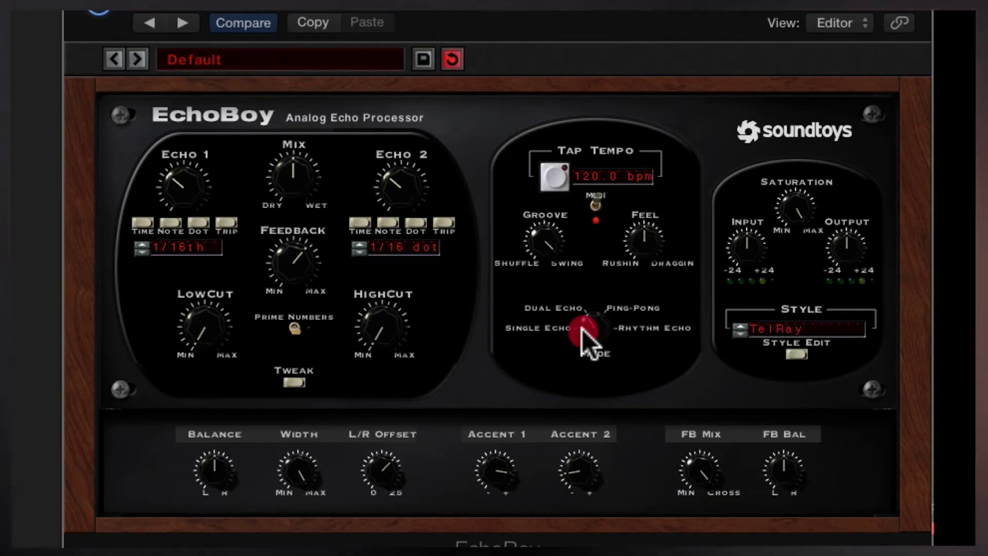
left_click_drag(582, 329, 599, 276)
left_click_drag(593, 324, 580, 351)
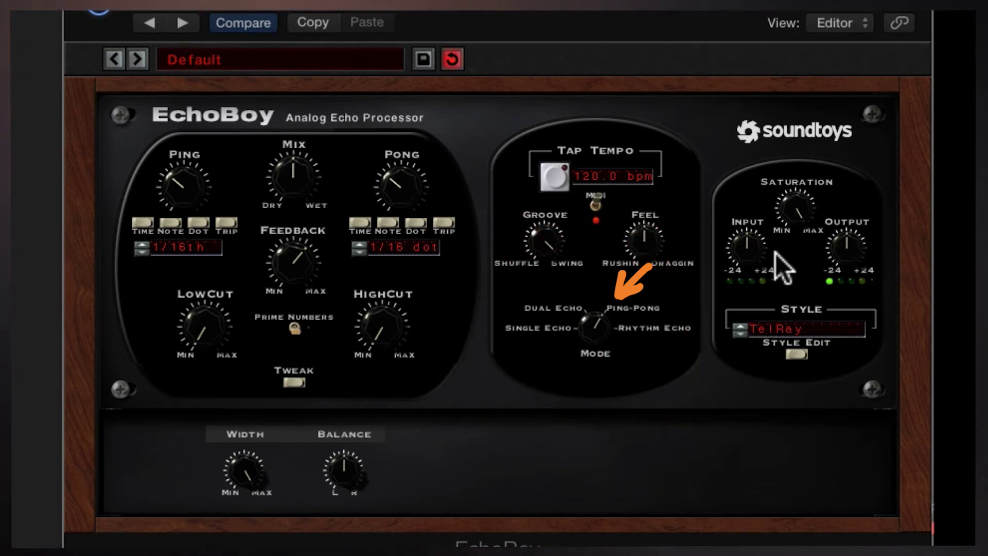
Change the echo style to Master Tape and turn the Saturation down to minimum
left_click(782, 330)
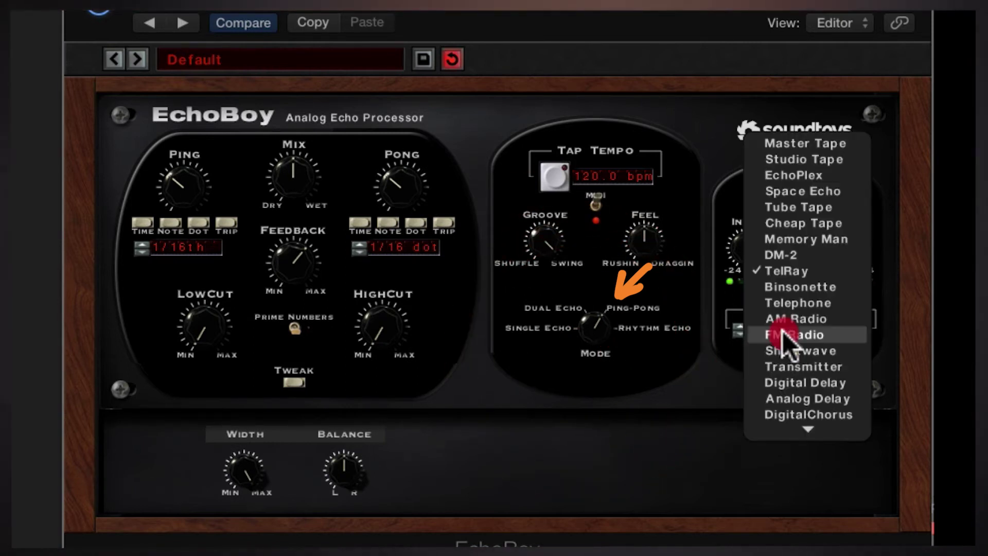
left_click(791, 147)
left_click_drag(787, 202, 787, 190)
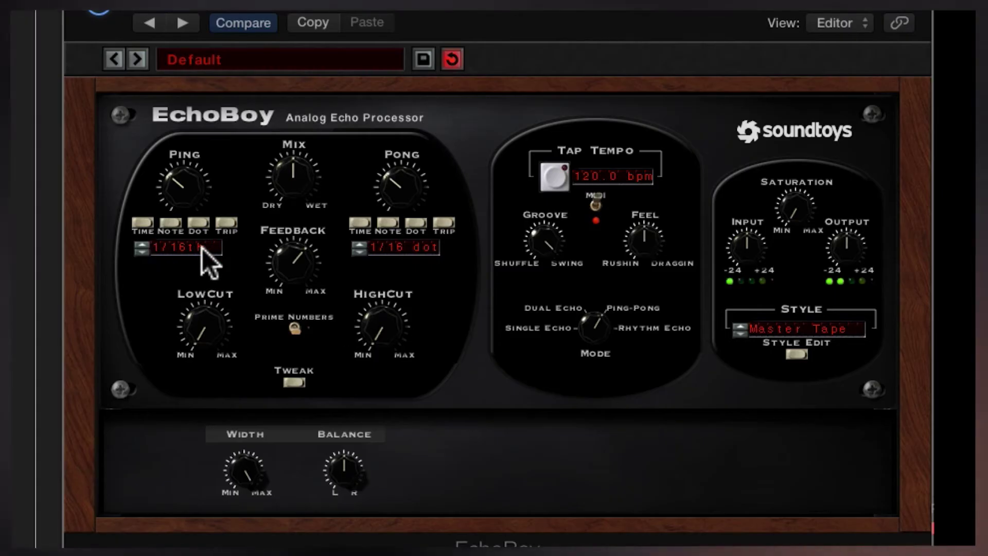
Set the Pong time to 1/8 triplet after trying 1/16th and 1/8 dotted
left_click(387, 226)
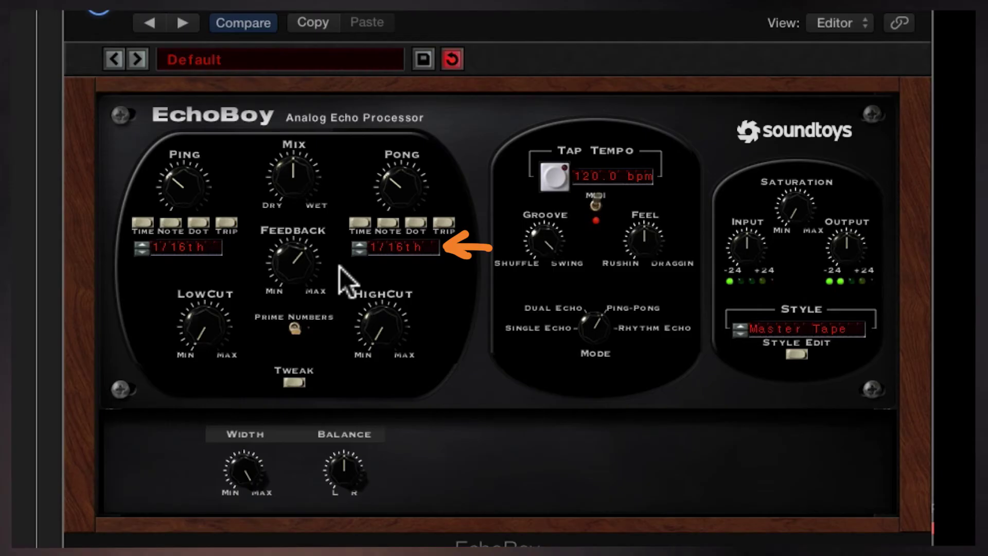
left_click(357, 242)
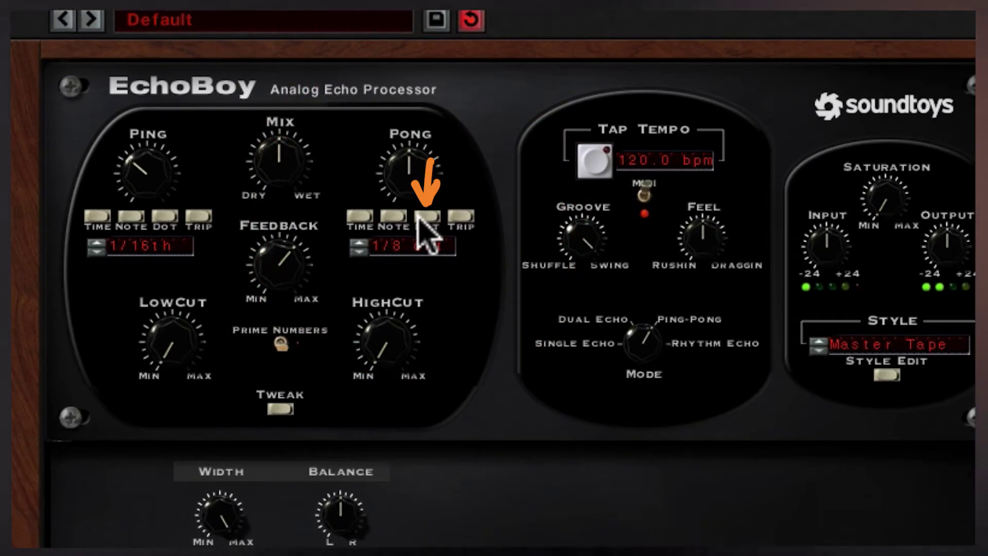
left_click(418, 215)
left_click(461, 216)
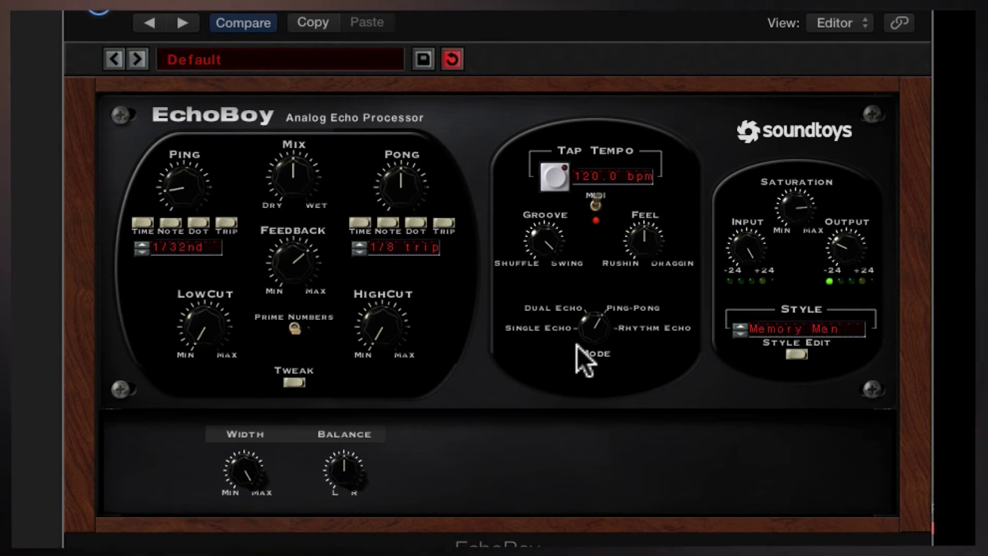
Switch the delay mode to Rhythm Echo and lower the second, sixth and seventh bars of the rhythm pattern
left_click_drag(591, 316, 595, 280)
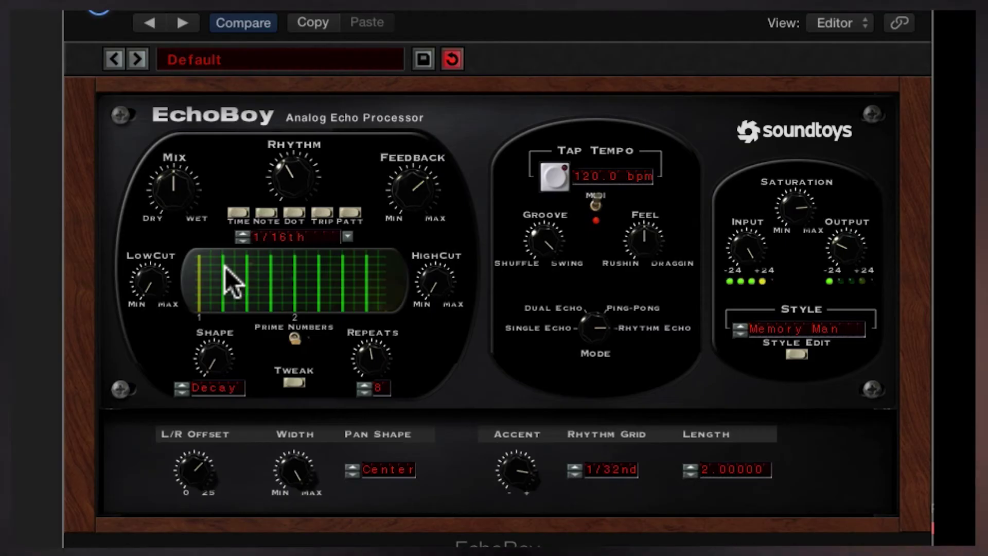
left_click_drag(224, 256, 223, 278)
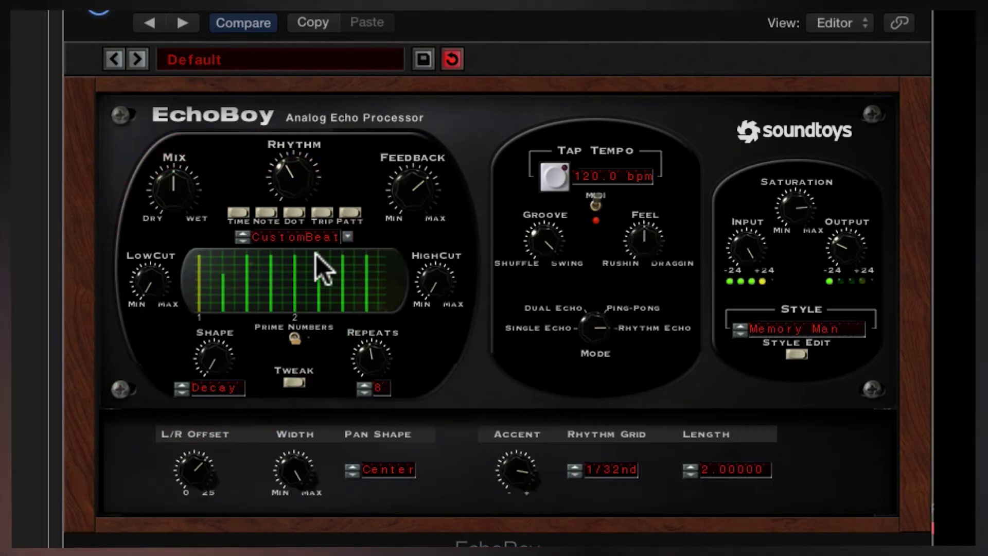
left_click_drag(317, 255, 317, 291)
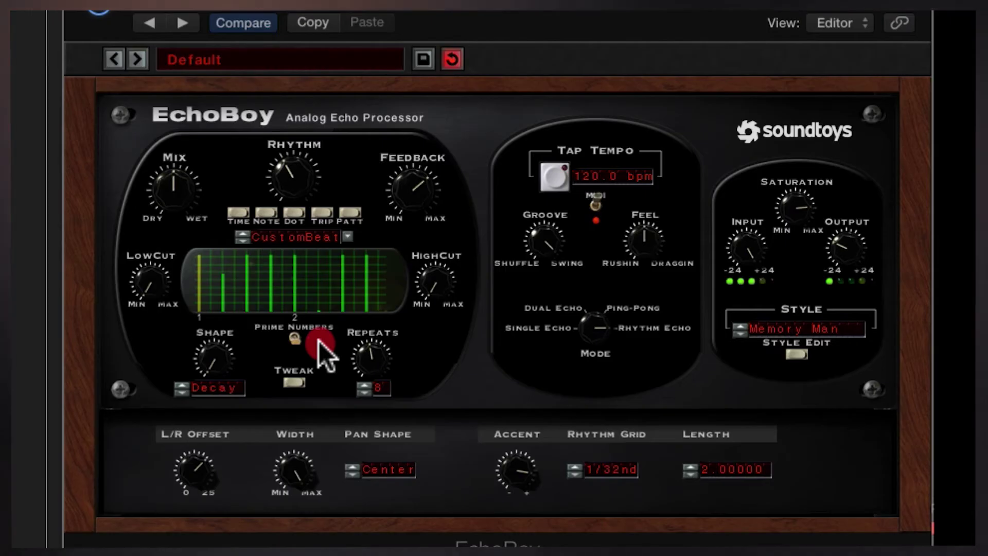
left_click(319, 283)
left_click_drag(343, 258, 345, 310)
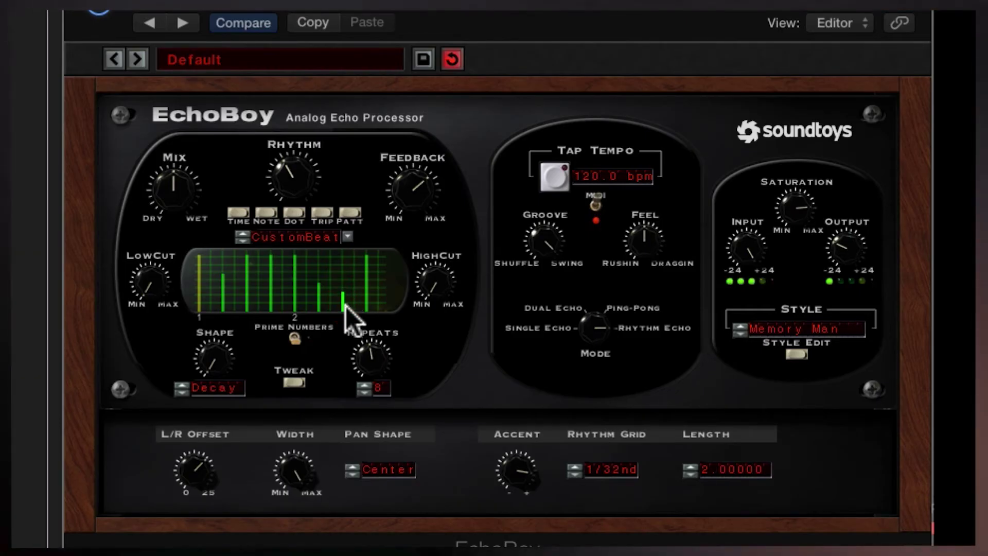
left_click(345, 307)
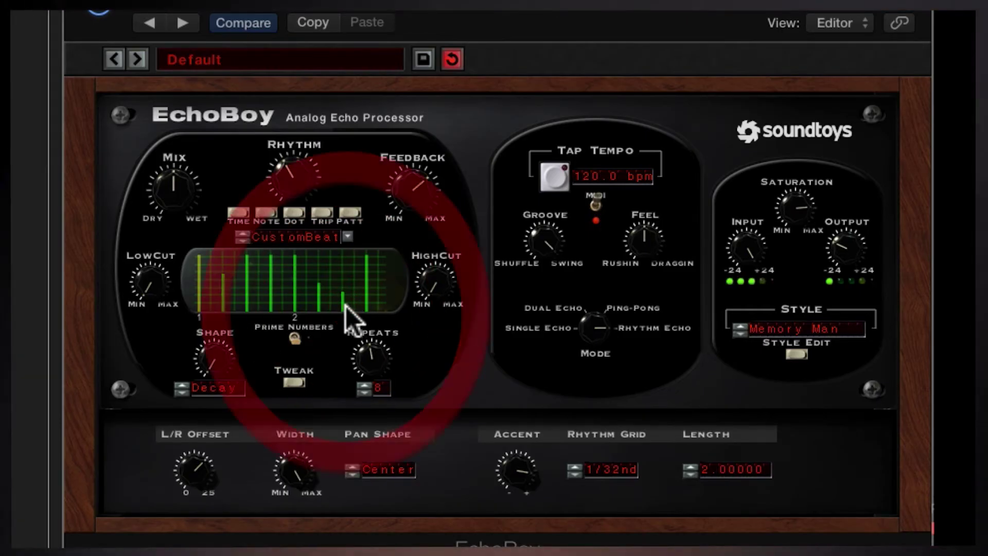
Add an extra echo at about half height just after the last bar of the rhythm pattern
left_click(379, 304)
left_click(380, 281)
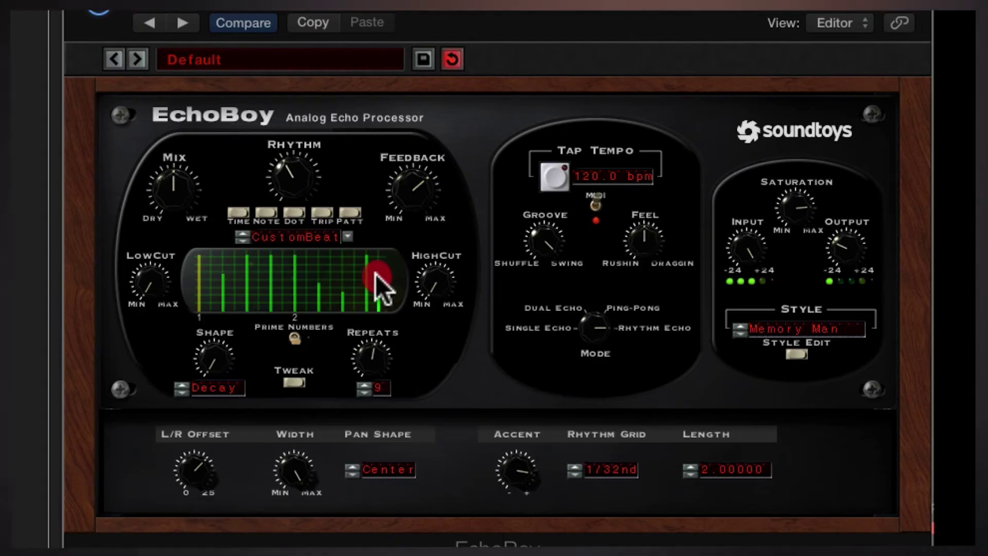
left_click(200, 277)
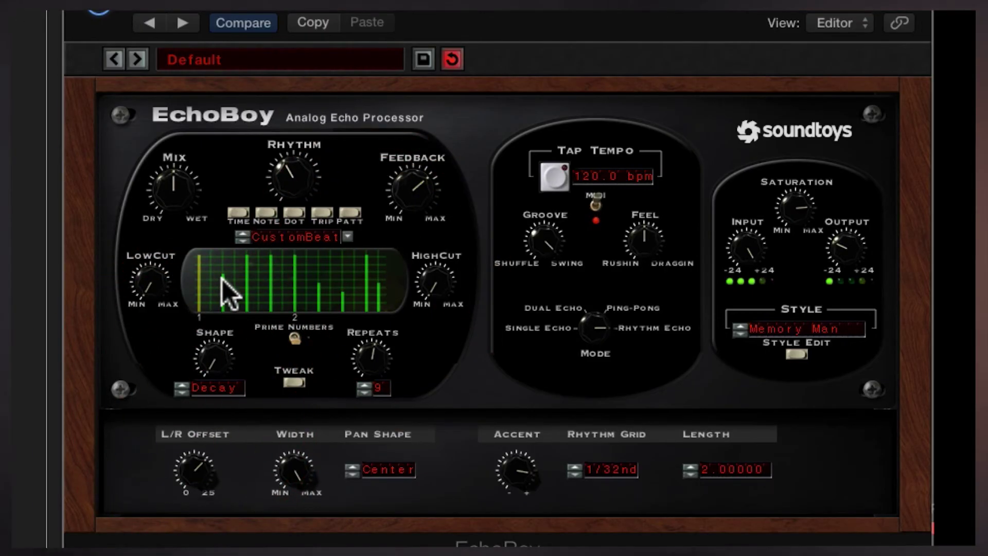
Add an echo between the first two bars of the rhythm pattern, try it louder, and leave it at a low level
left_click(212, 295)
left_click(211, 261)
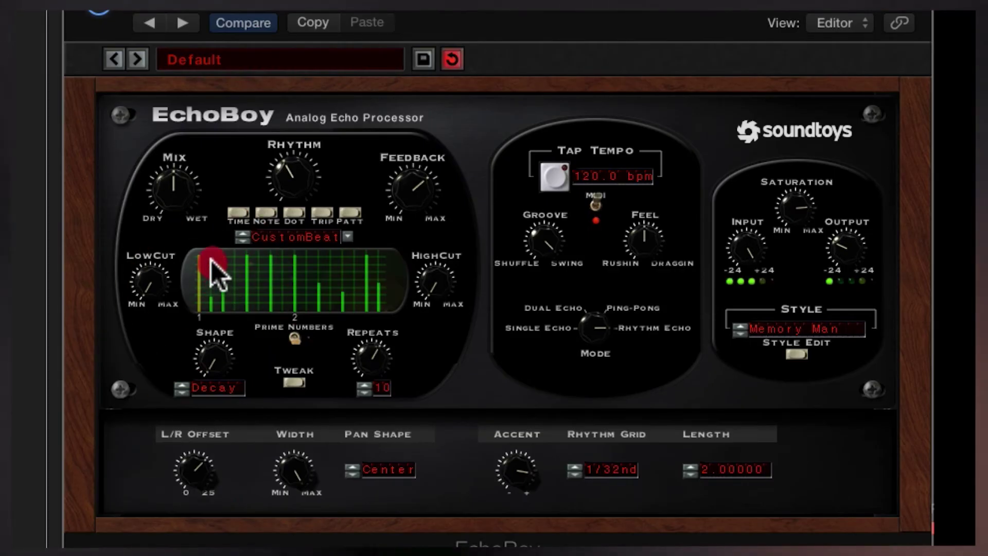
left_click(211, 248)
left_click(212, 265)
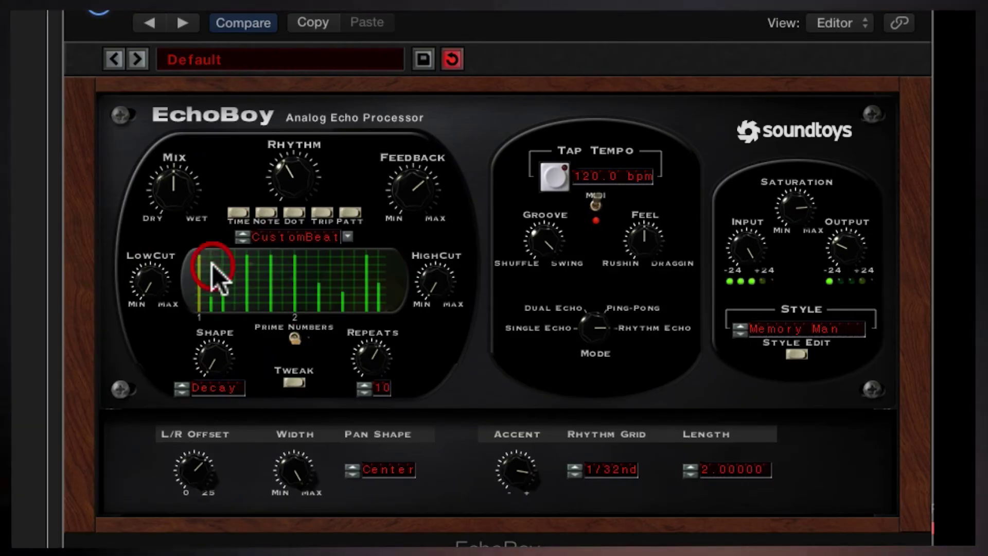
left_click(210, 274)
left_click(213, 180)
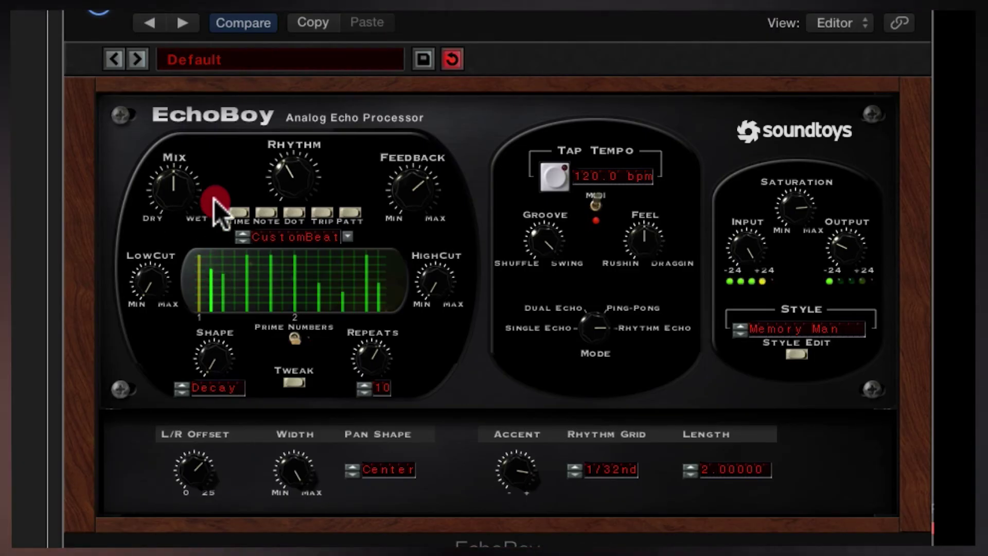
left_click(215, 230)
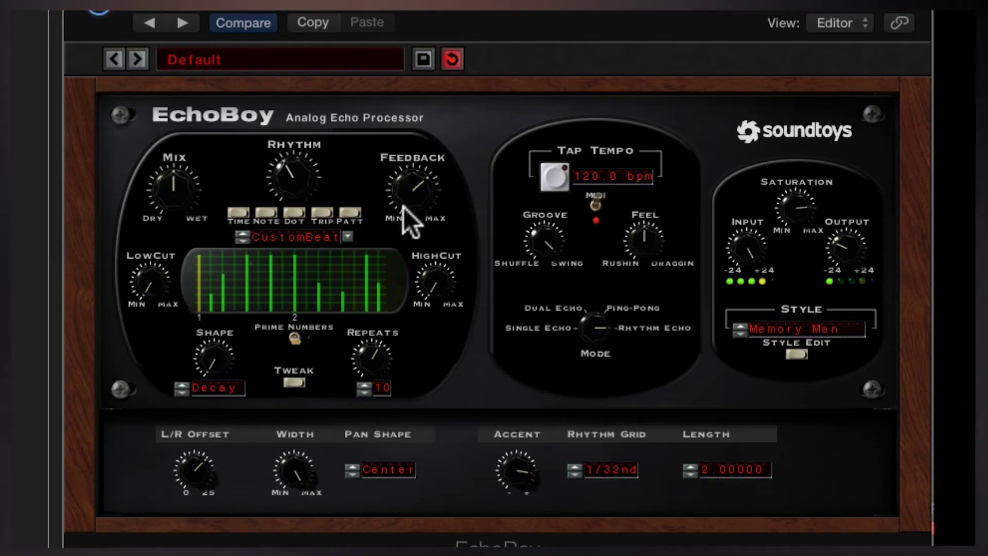
Raise the Feedback slightly and turn the Groove from Swing towards Shuffle
left_click(400, 182)
scroll(544, 242, "down", 5)
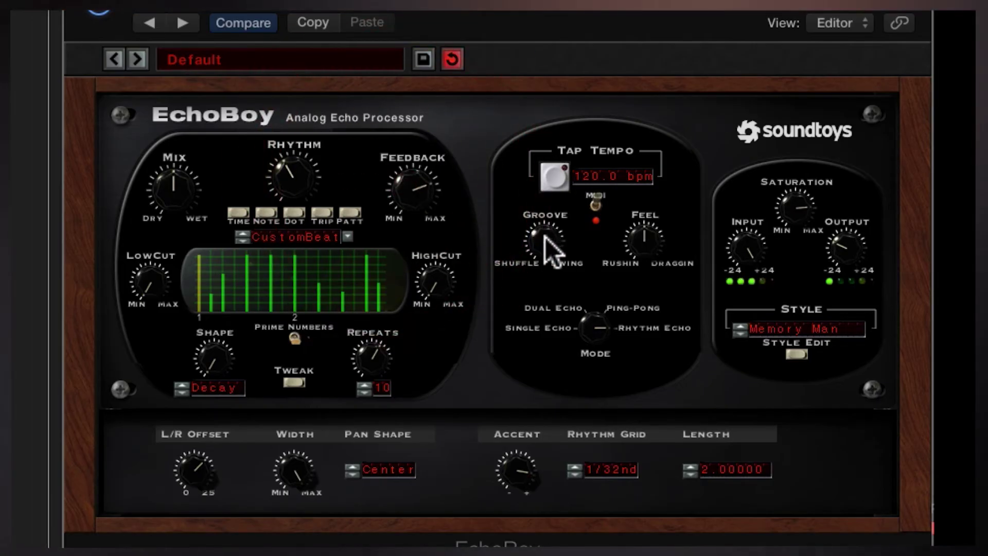
left_click(515, 333)
left_click_drag(515, 333, 517, 363)
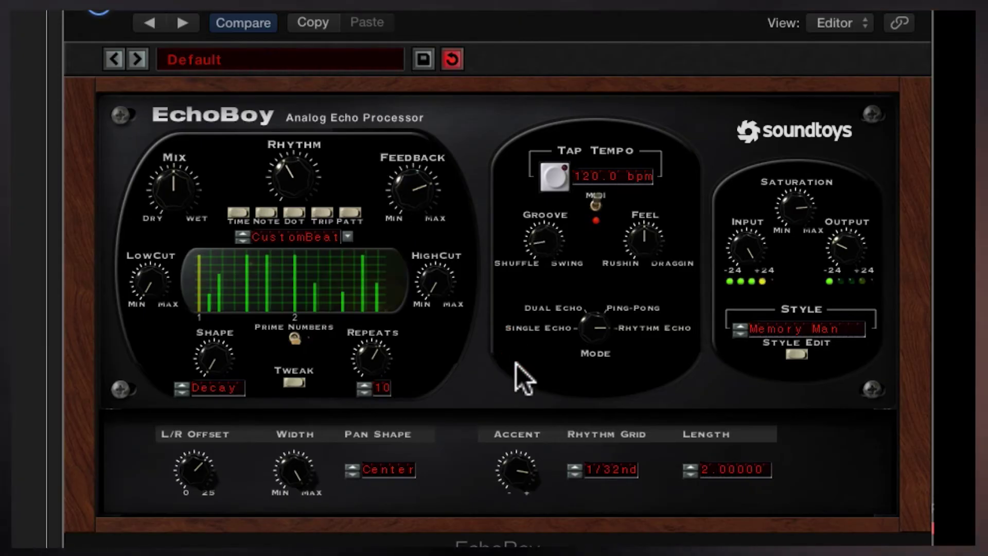
Try the Feel at full Draggin, set it fully to Rushin, and pick another echo style
left_click(697, 70)
left_click_drag(643, 237, 644, 222)
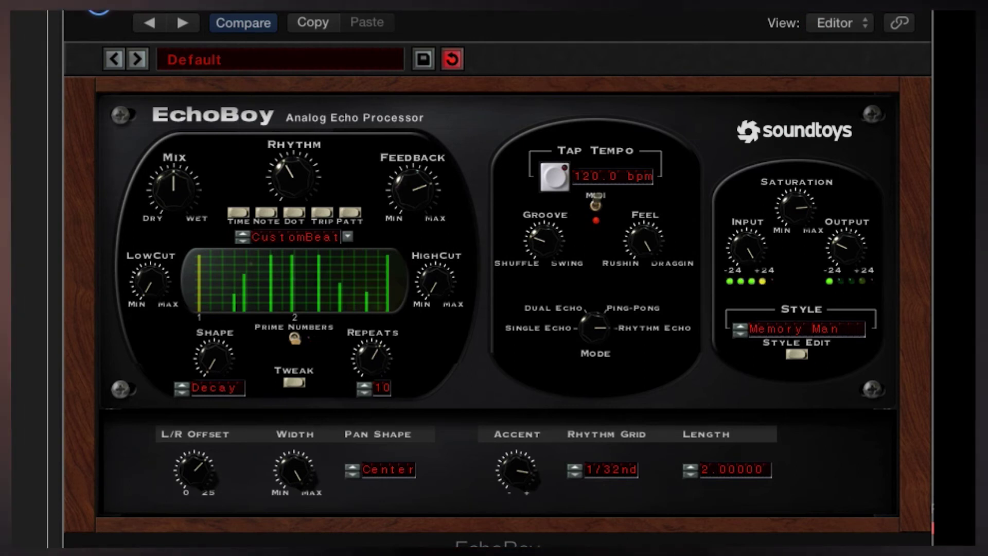
left_click_drag(637, 225, 615, 260)
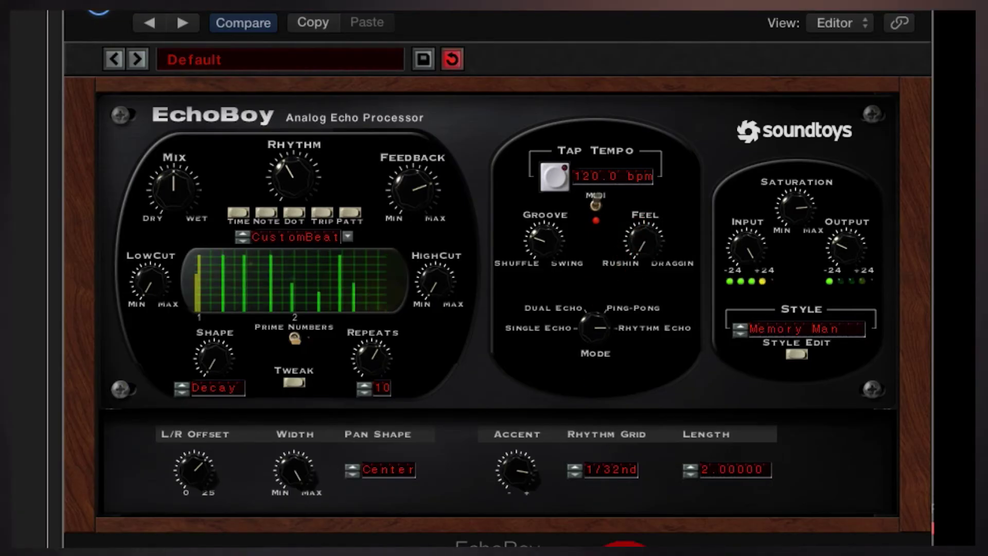
left_click(757, 324)
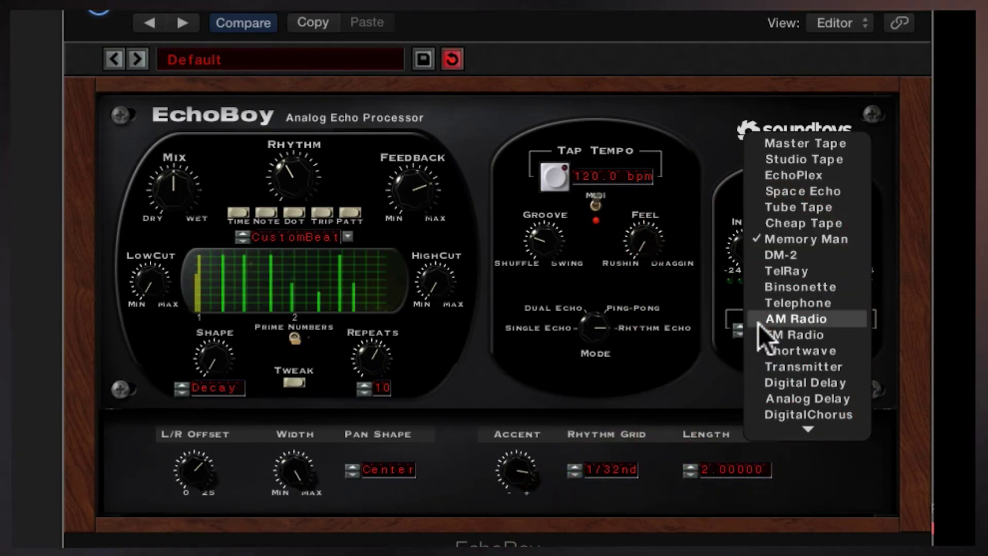
left_click(776, 344)
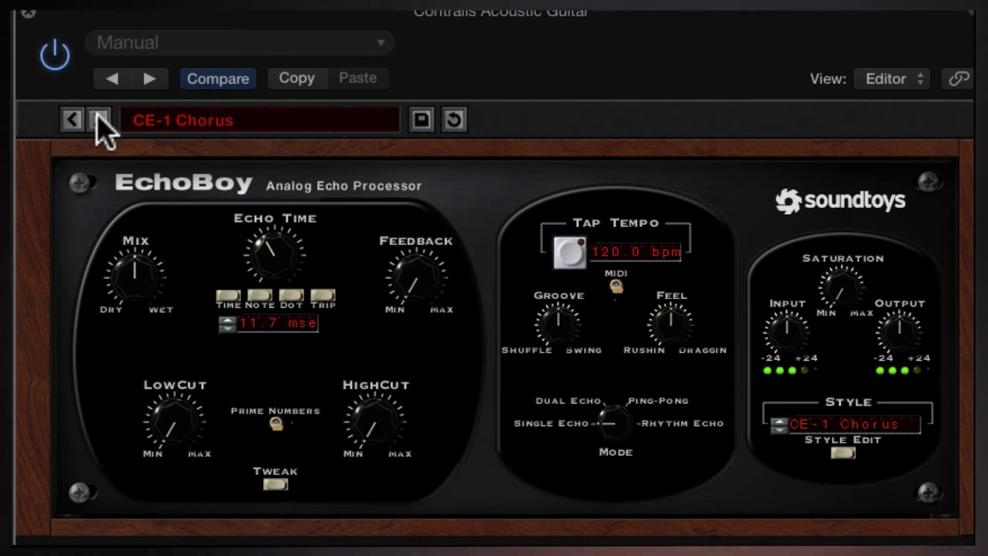
Audition the presets following CE-1 Chorus up to Keys-FatChorus, and compare the last one with the plug-in bypassed
left_click(98, 119)
left_click(97, 120)
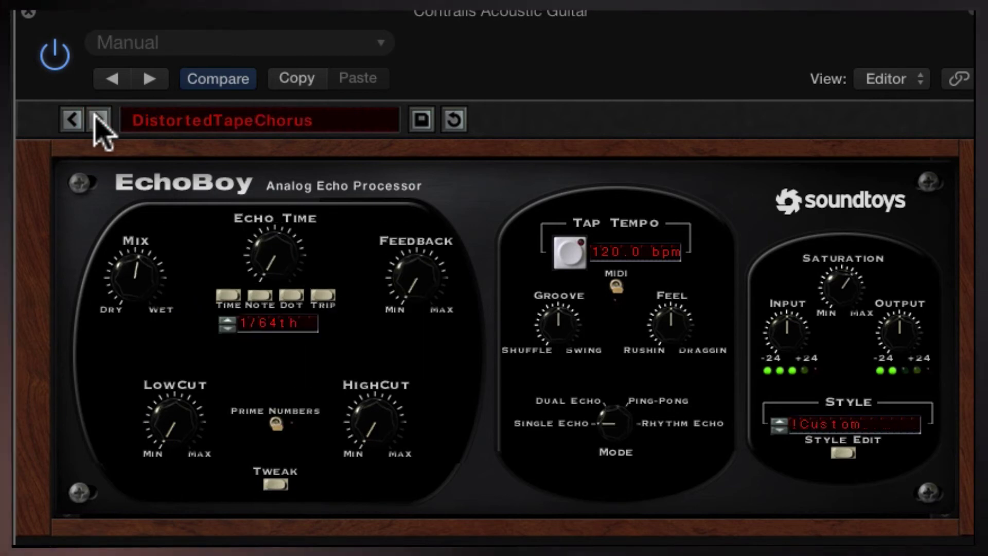
left_click(98, 119)
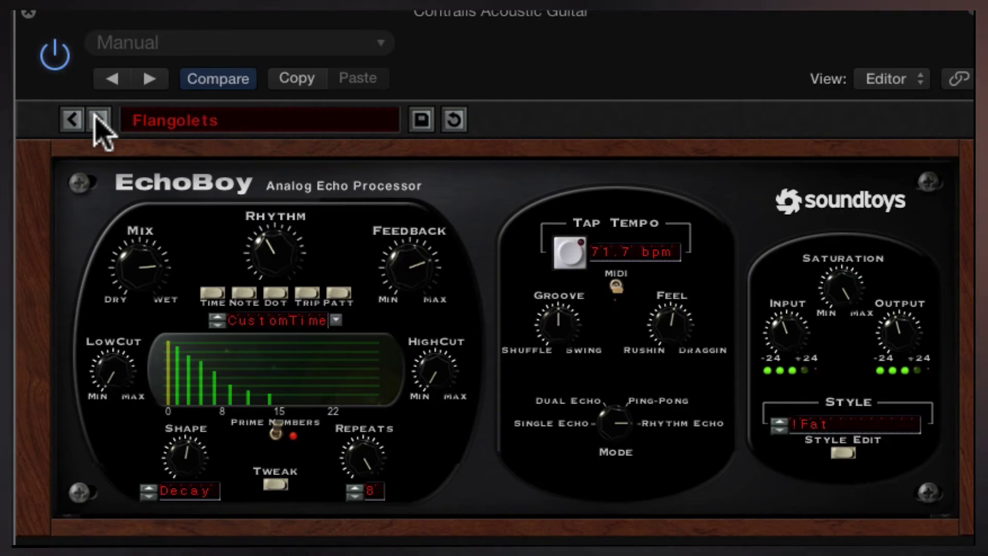
left_click(98, 119)
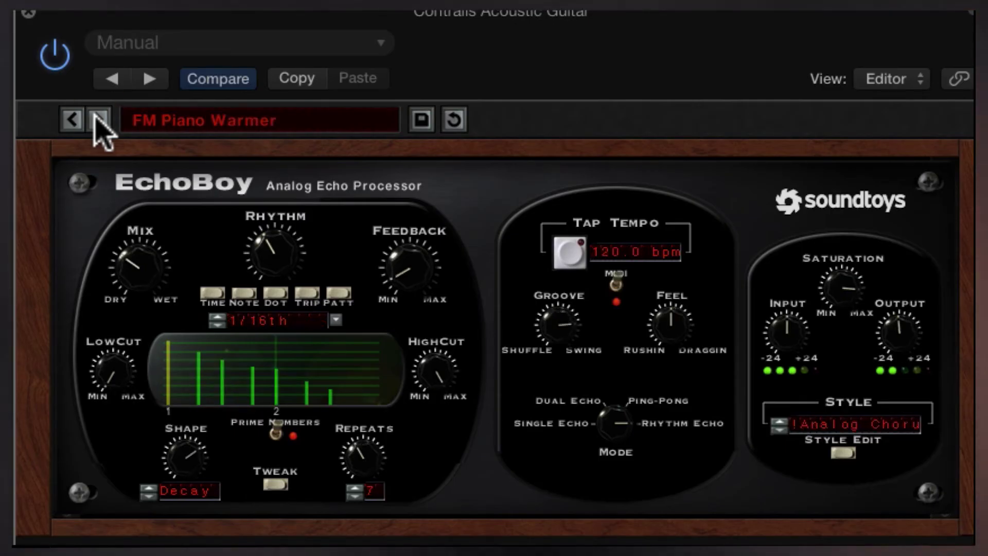
left_click(98, 119)
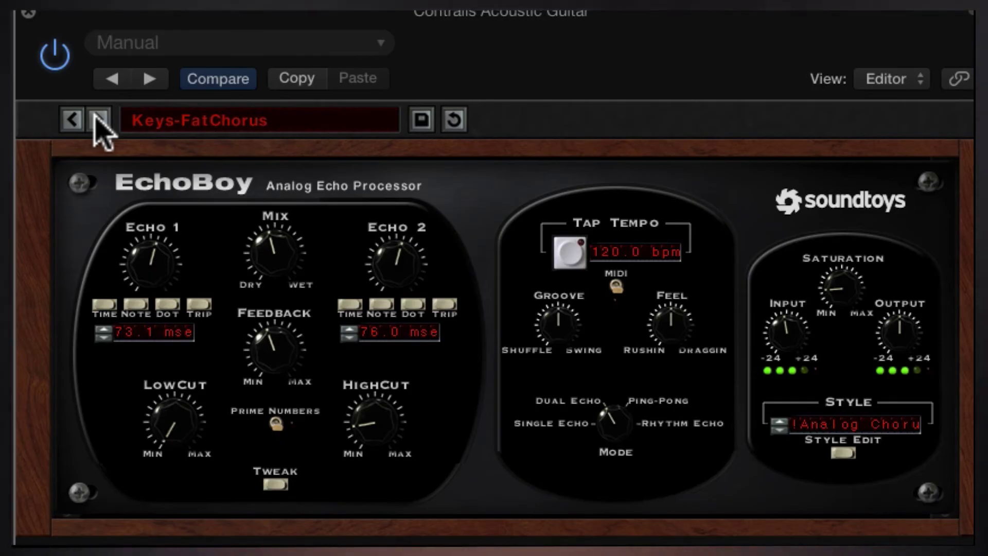
left_click(54, 58)
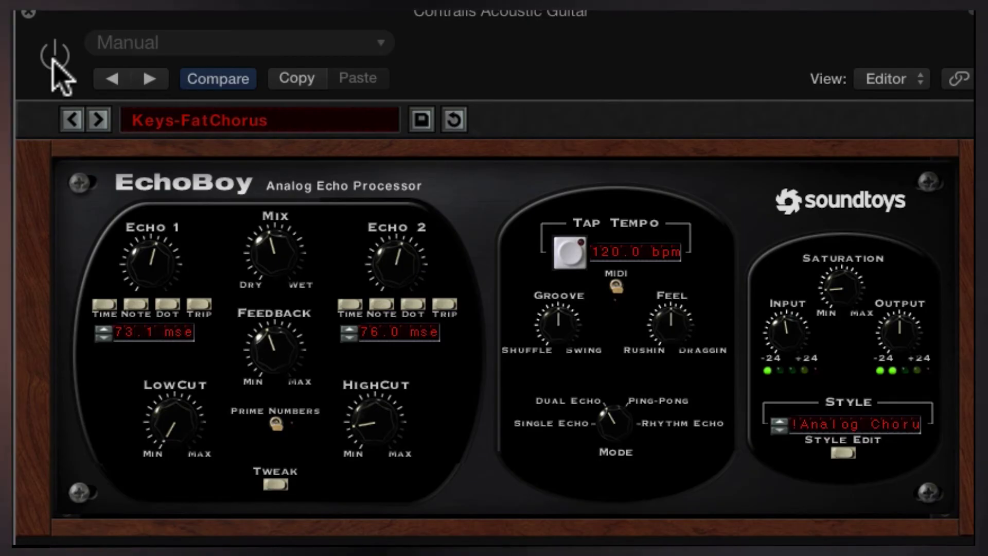
left_click(54, 57)
Load the Analog Chorus preset and compare the sound with the plug-in bypassed and active
left_click(454, 119)
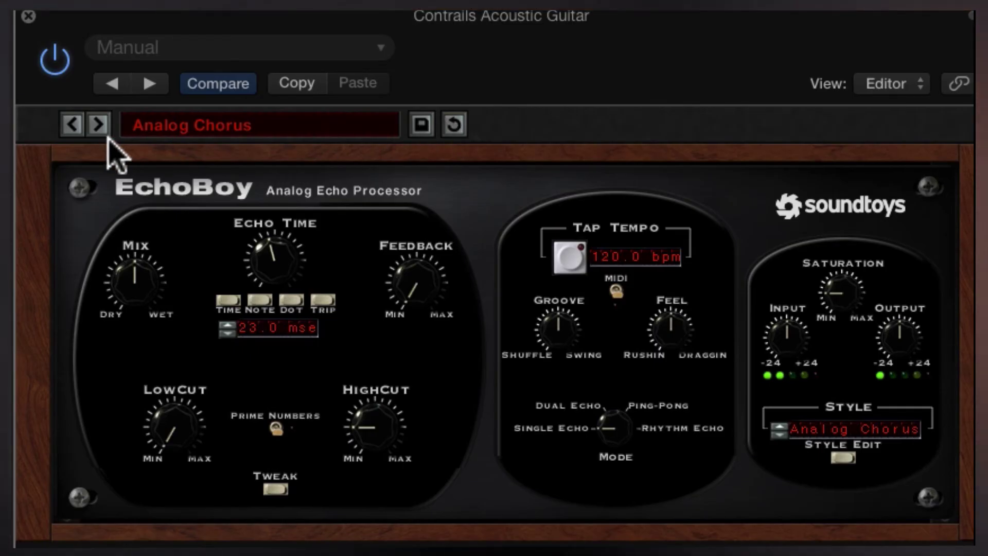
left_click(52, 61)
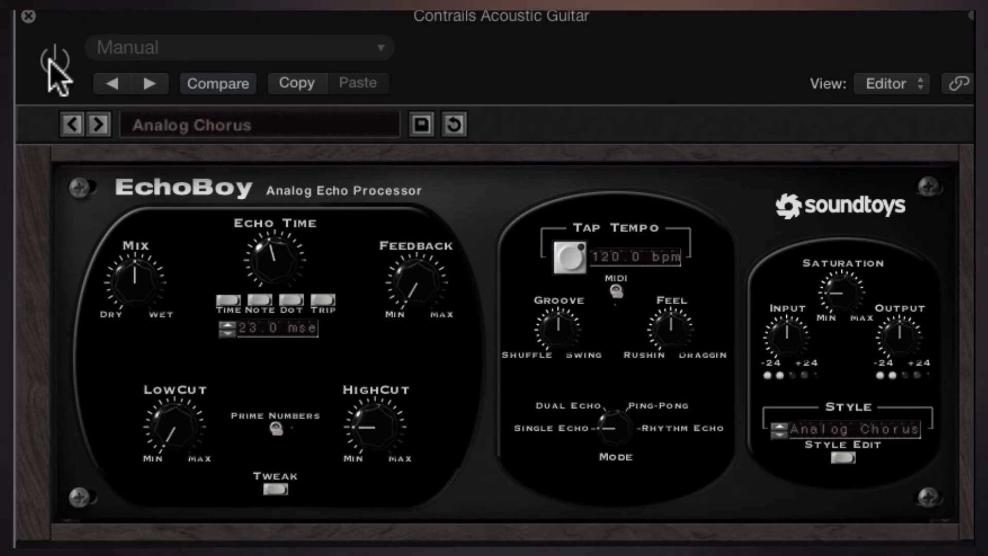
left_click(52, 61)
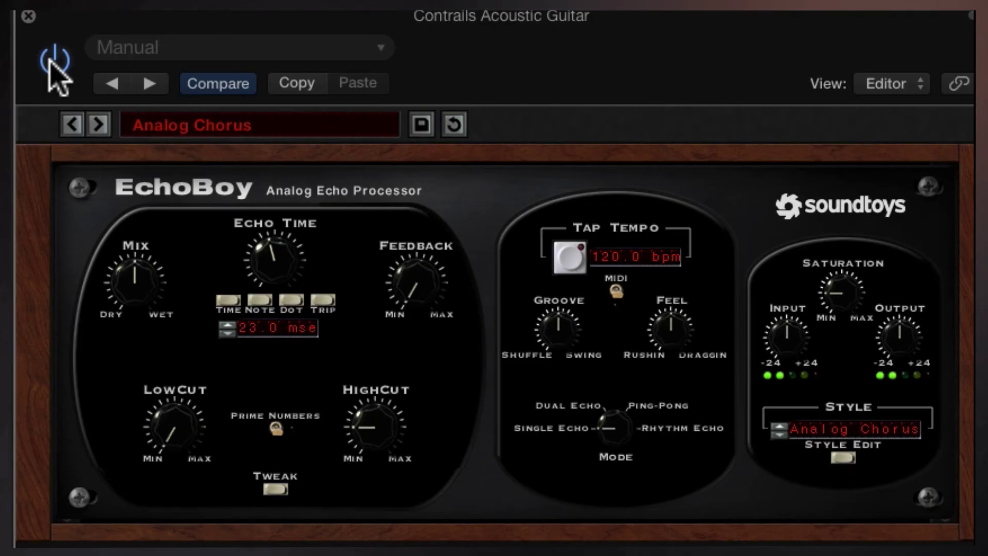
Load the CE-1 Chorus preset and compare it with the bypassed sound, leaving the plug-in active
left_click(98, 124)
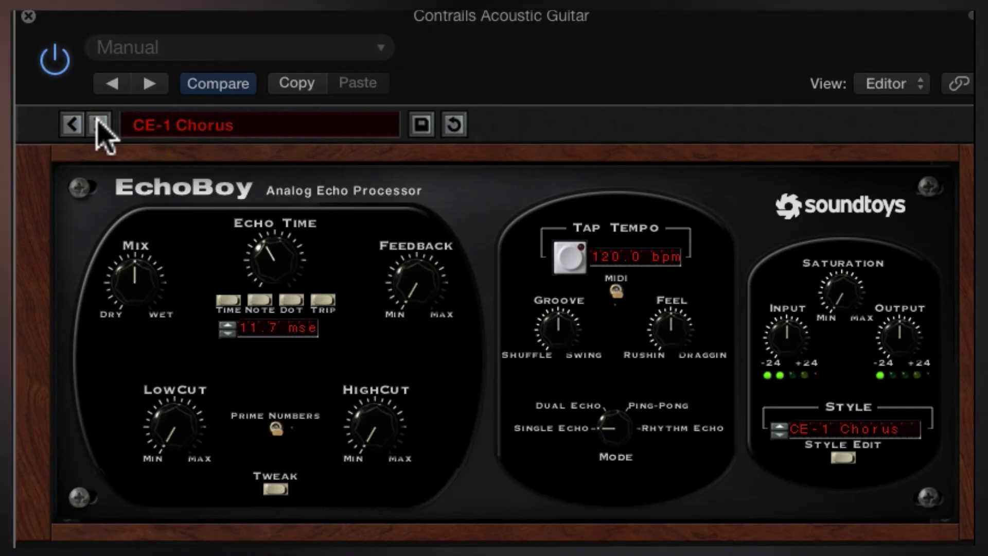
left_click(55, 58)
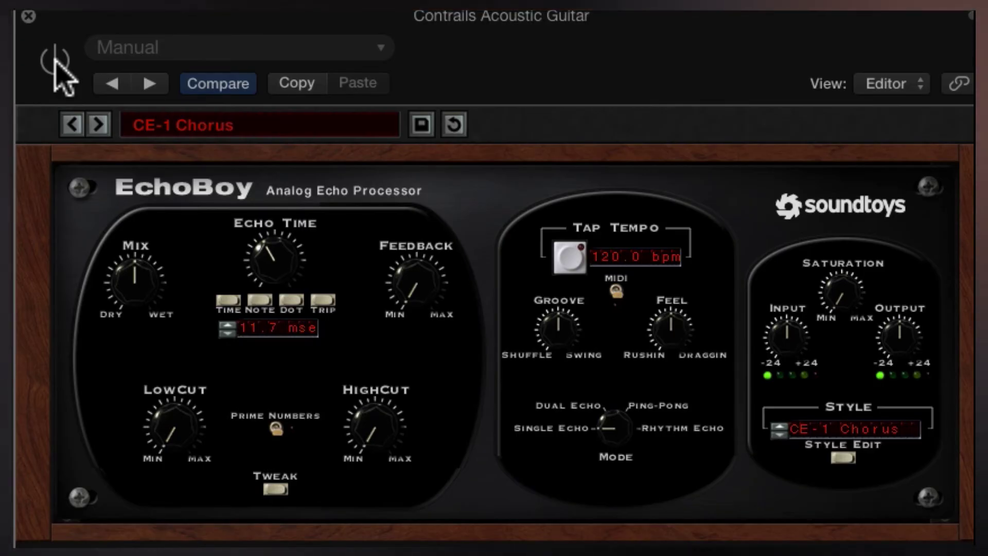
left_click(54, 57)
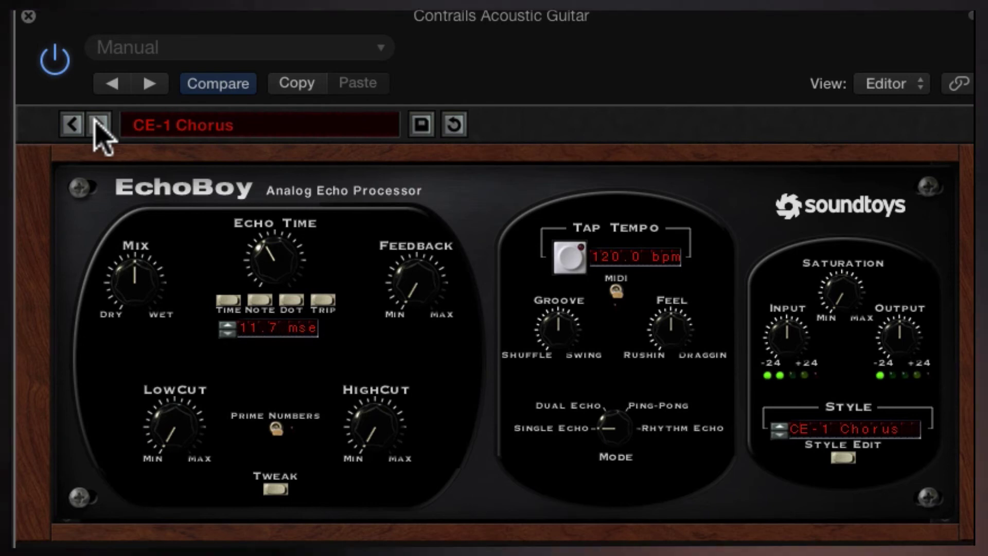
Audition the Choro-Warbler preset, return to CE-1 Chorus, and compare it with the plug-in bypassed and active
left_click(98, 125)
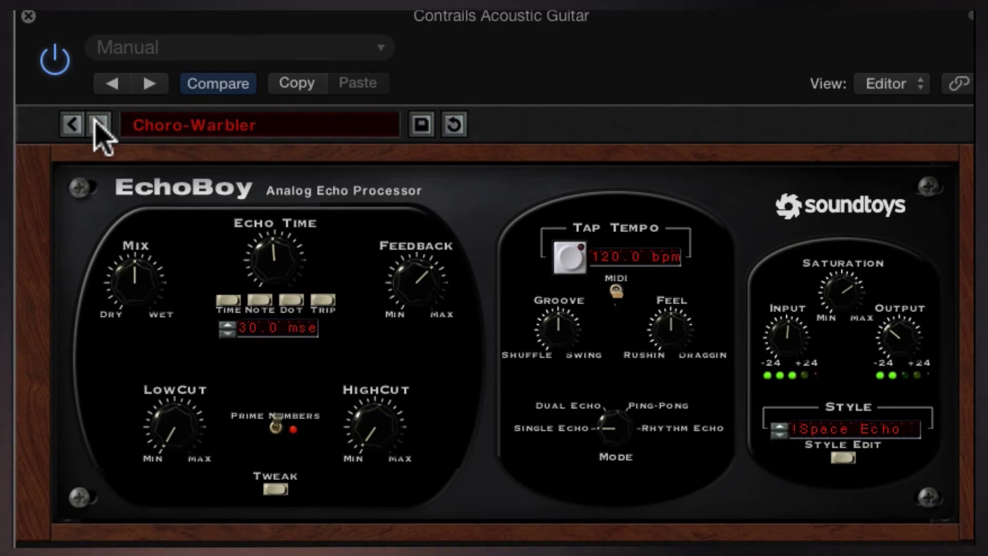
left_click(97, 125)
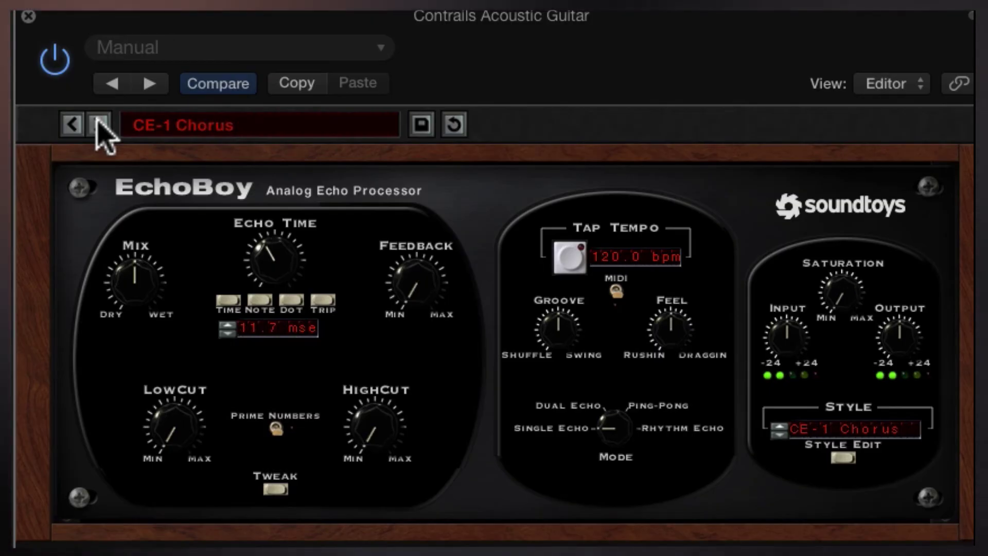
left_click(55, 63)
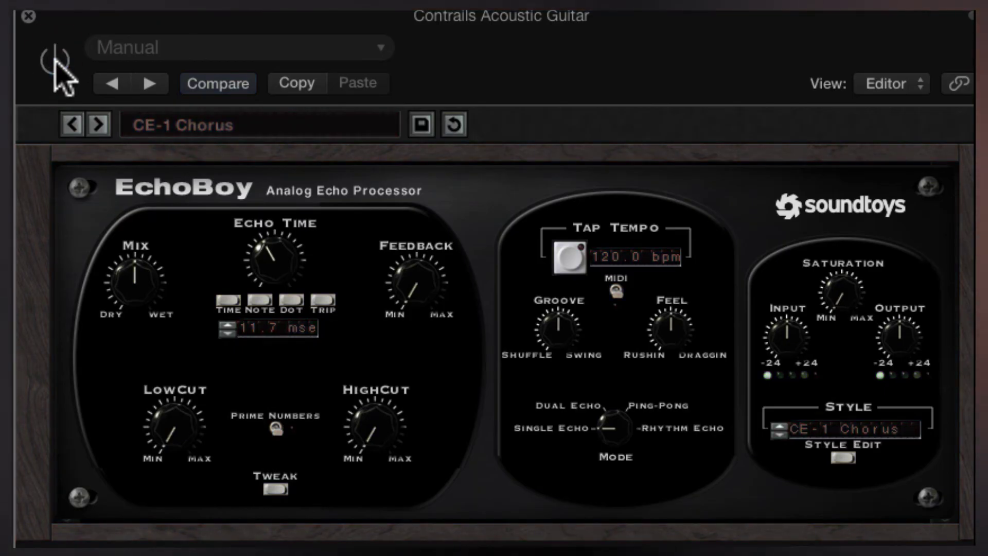
left_click(56, 63)
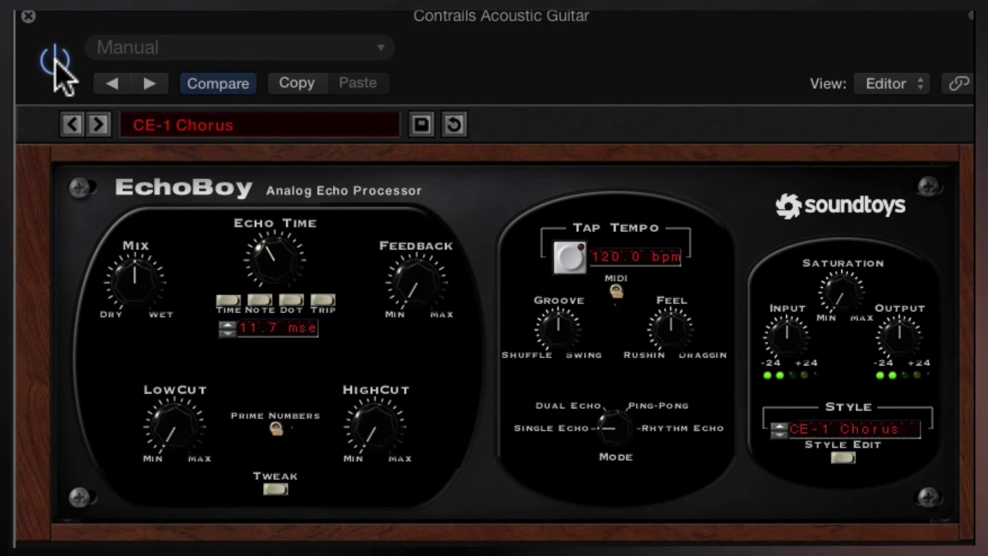
Audition the chorus presets Choro-Warbler, Chorus Booth, ChrsFlangeDelay, Deep Tape Chorus and Digital ChorusDelay in turn
left_click(95, 125)
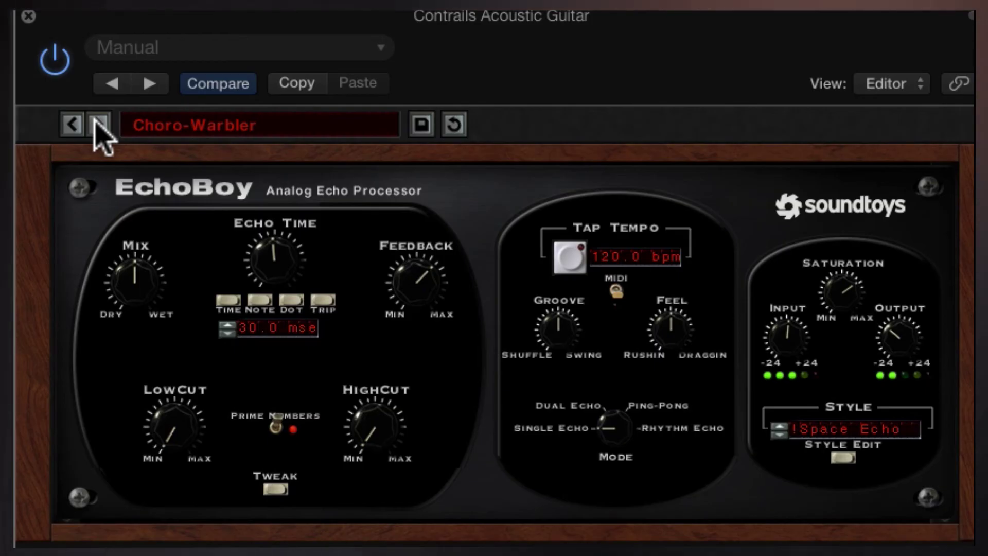
left_click(98, 125)
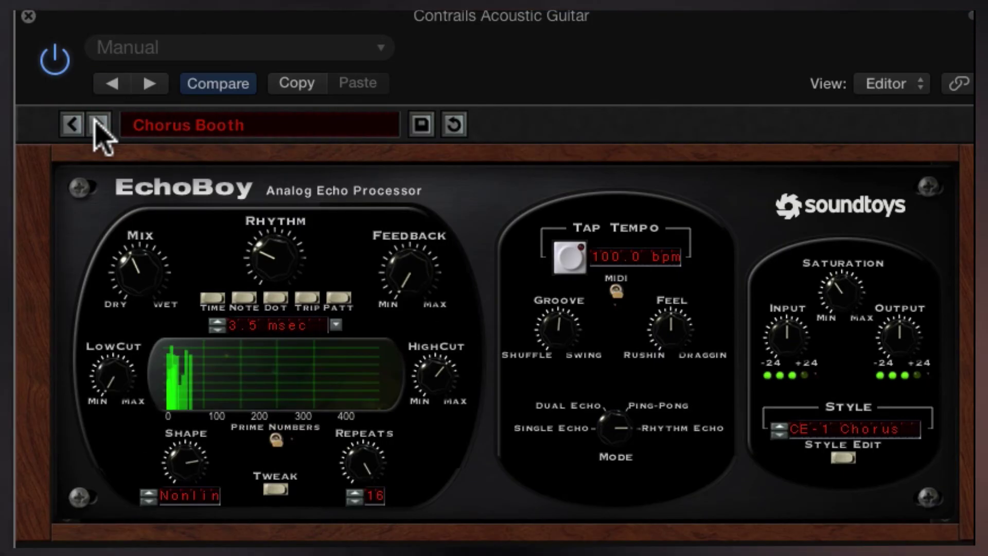
left_click(98, 125)
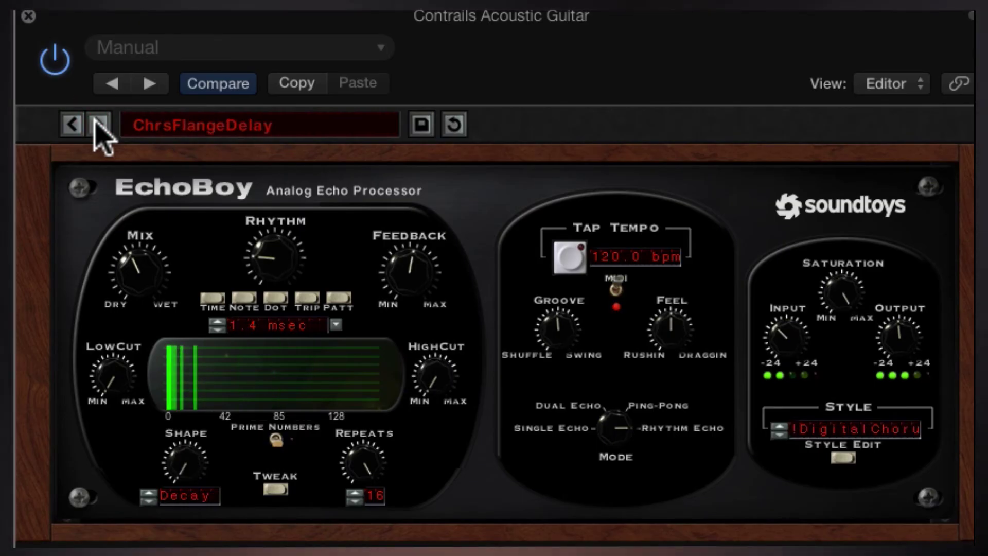
left_click(99, 125)
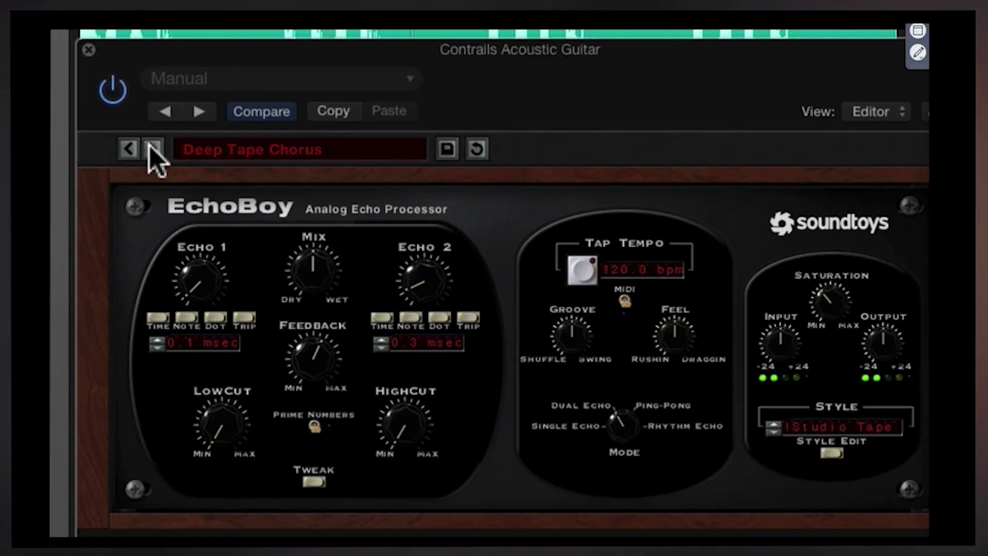
left_click(152, 149)
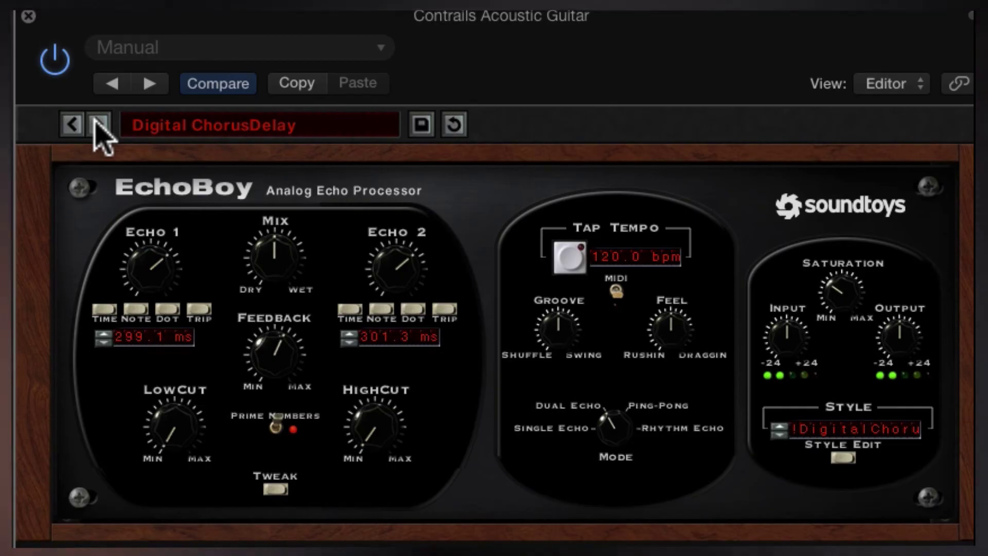
Audition DistortedTapeChorus, Flangolets, FM Piano Warmer and Keys-FatChorus, comparing the last preset with the plug-in bypassed and active
left_click(99, 124)
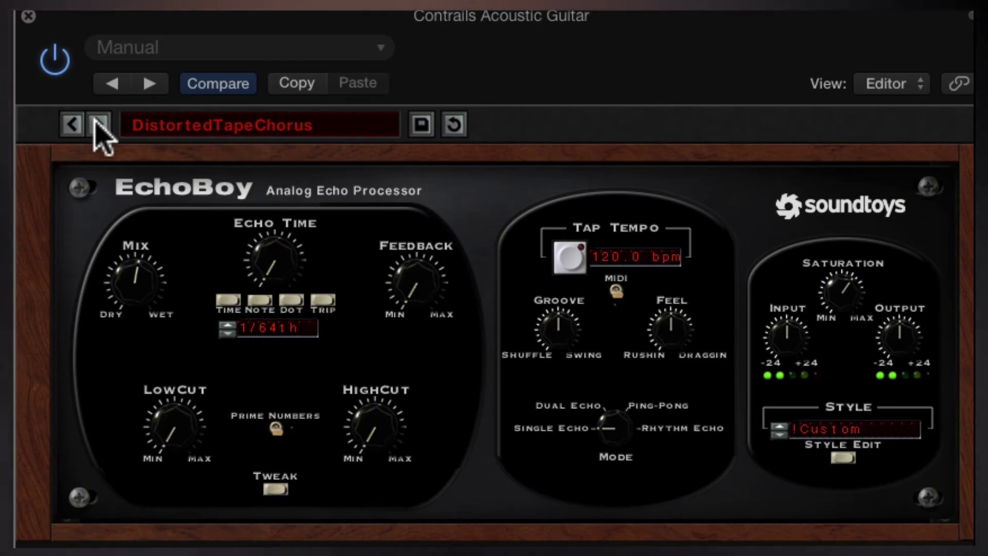
left_click(99, 124)
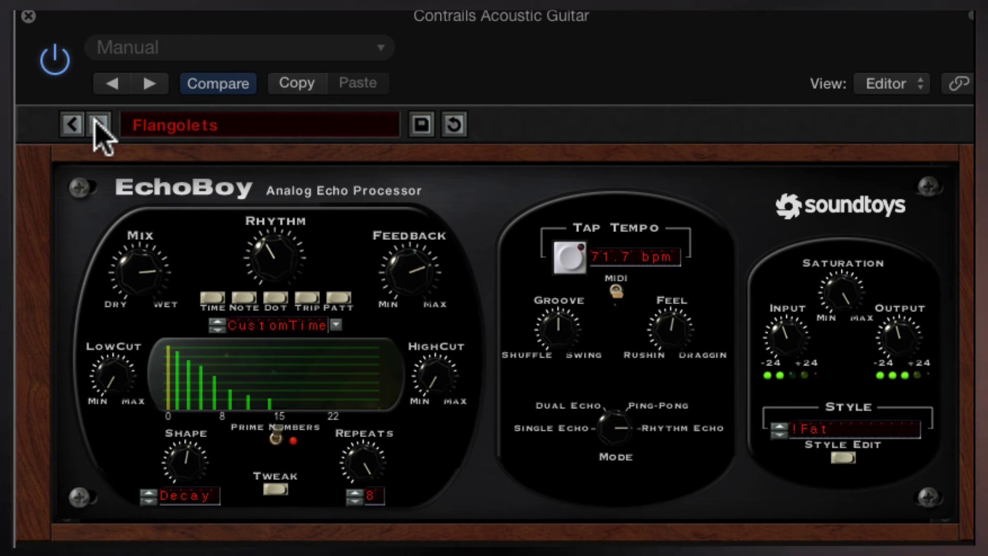
left_click(98, 124)
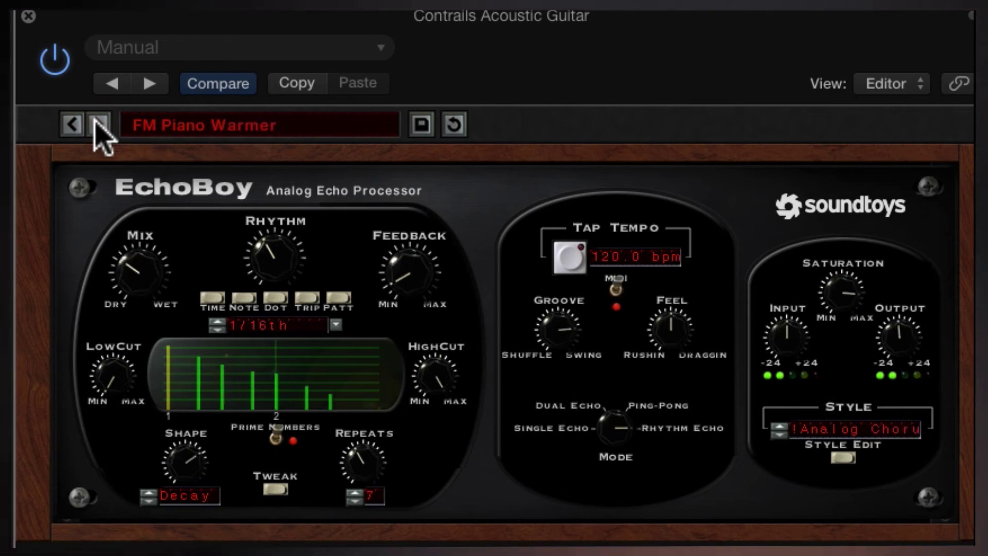
left_click(99, 124)
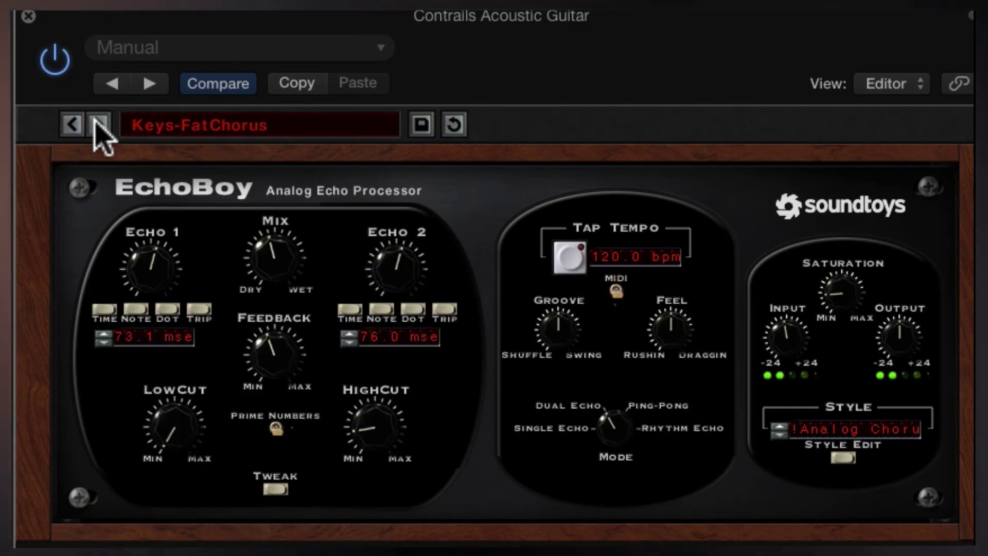
left_click(53, 61)
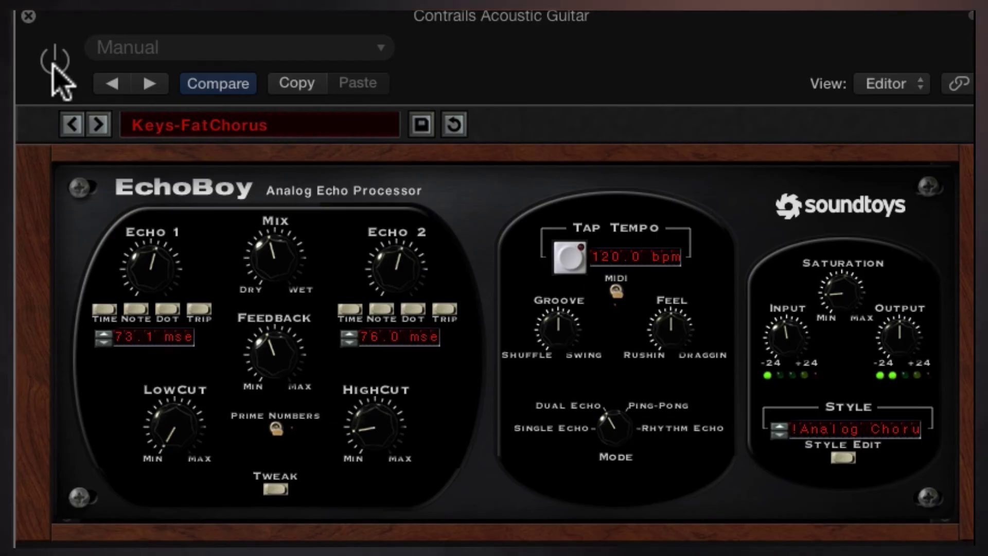
left_click(55, 60)
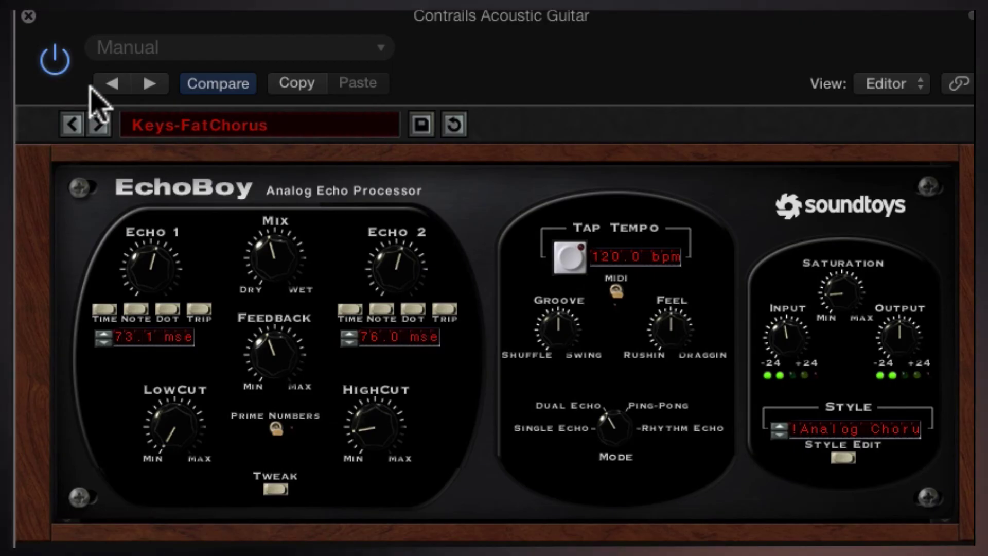
Audition Pseudo-Flange and Rhodes Wobbly Amp Room, then load Rich Analog Chorus and compare it with the bypassed sound, leaving the plug-in active
left_click(97, 124)
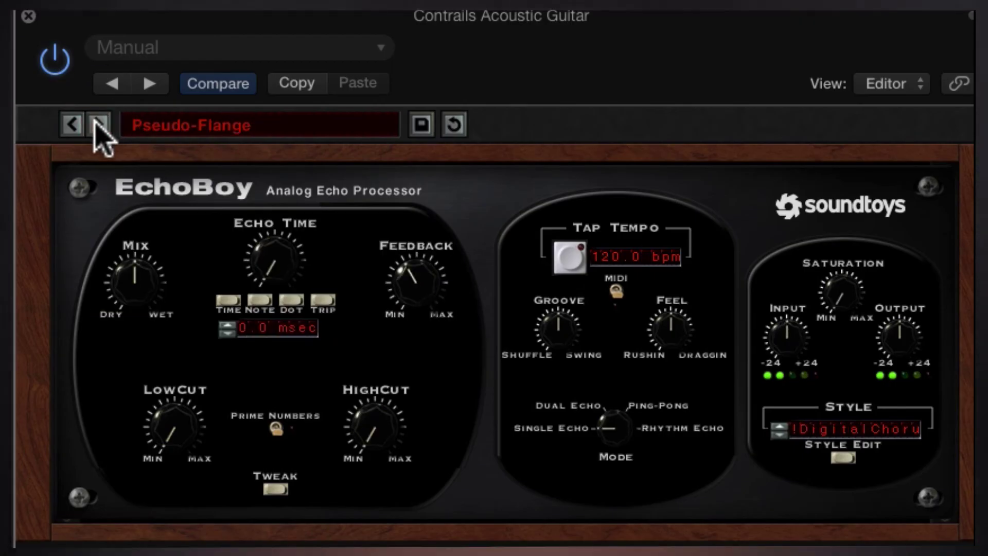
left_click(97, 124)
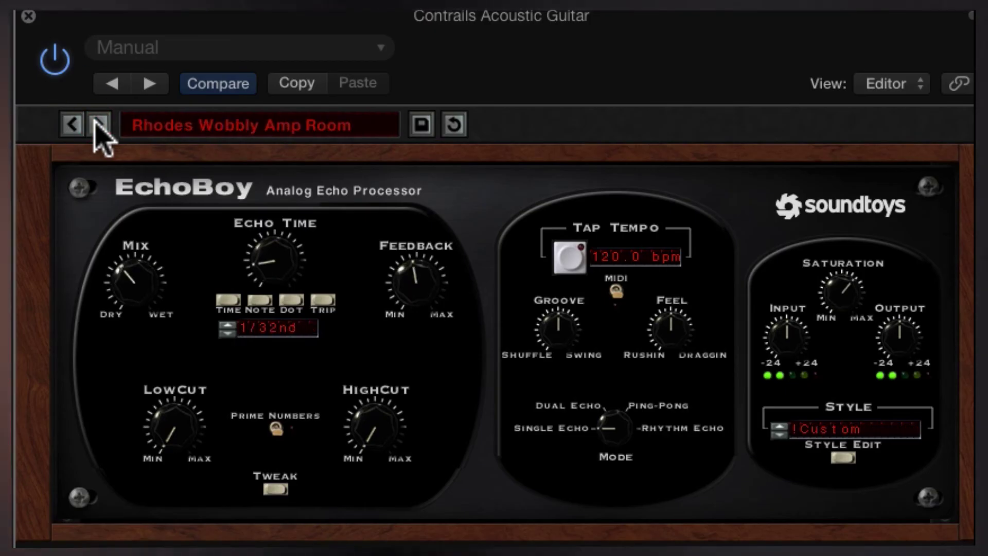
left_click(97, 124)
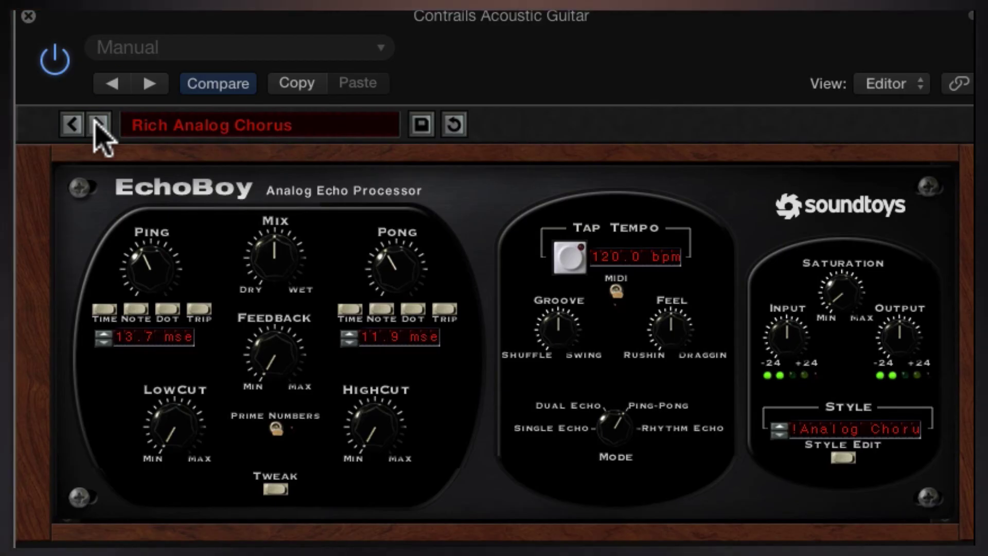
left_click(57, 63)
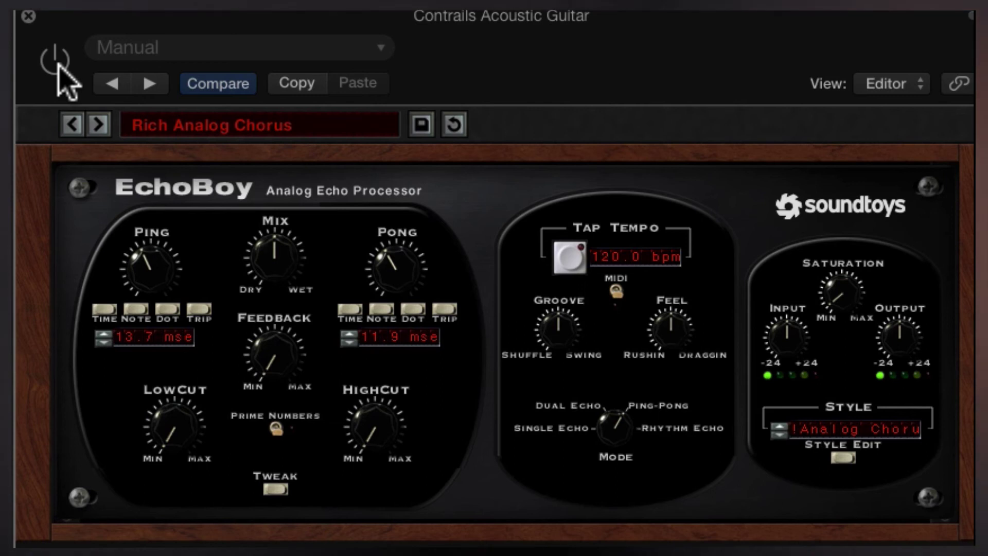
left_click(56, 63)
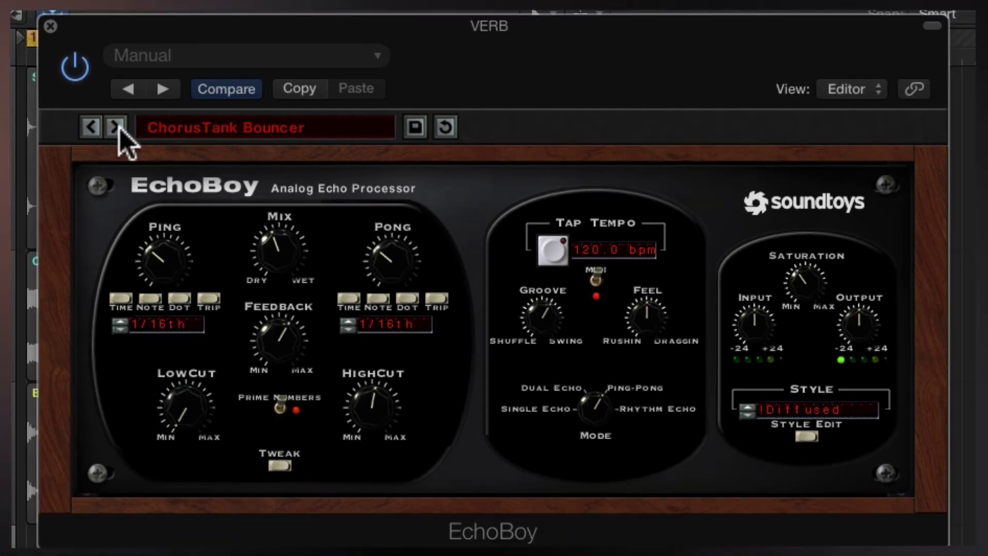
left_click(117, 127)
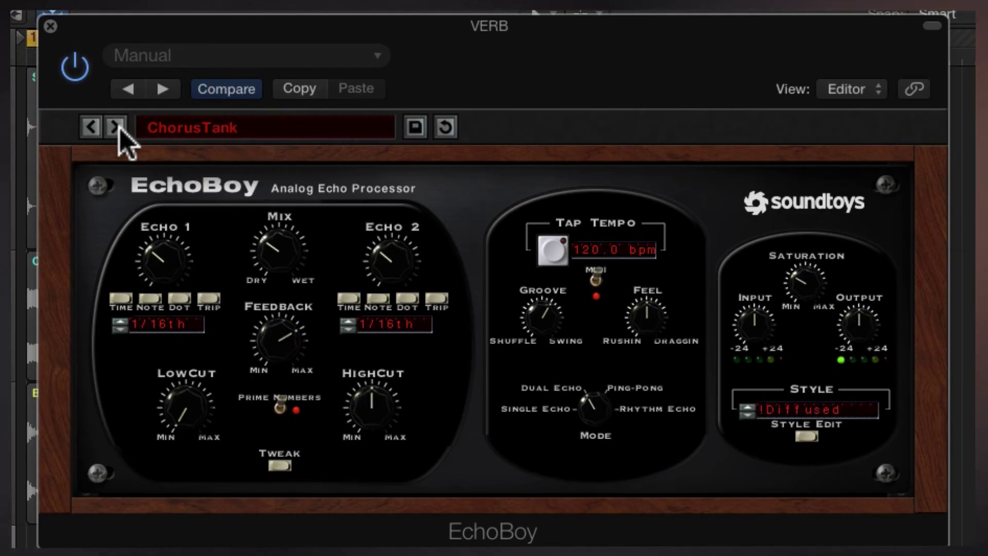
left_click(115, 126)
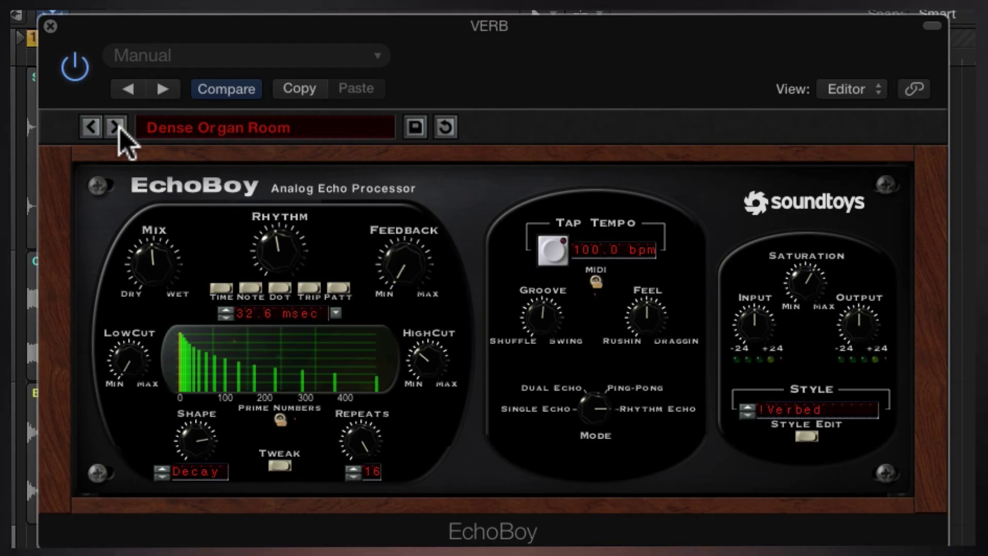
left_click(117, 127)
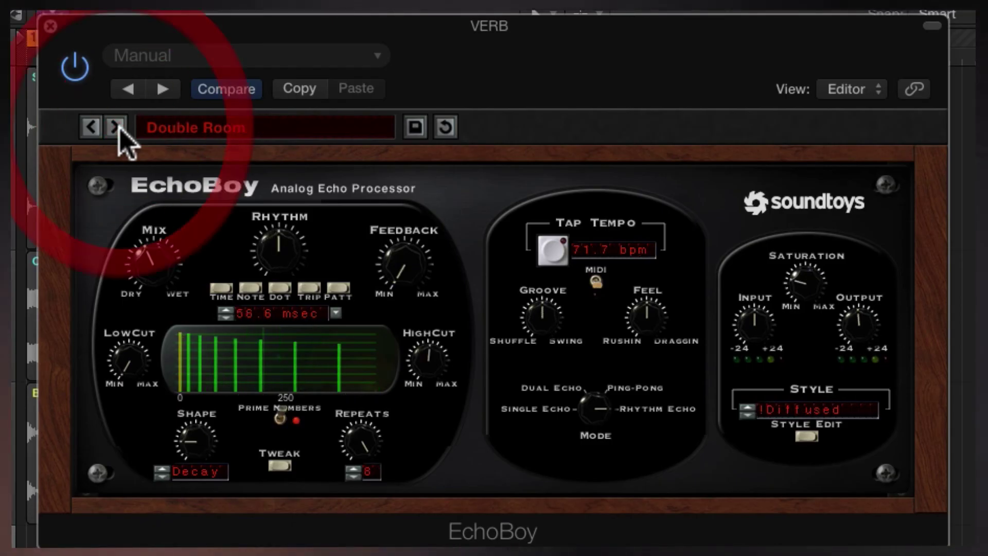
left_click(117, 128)
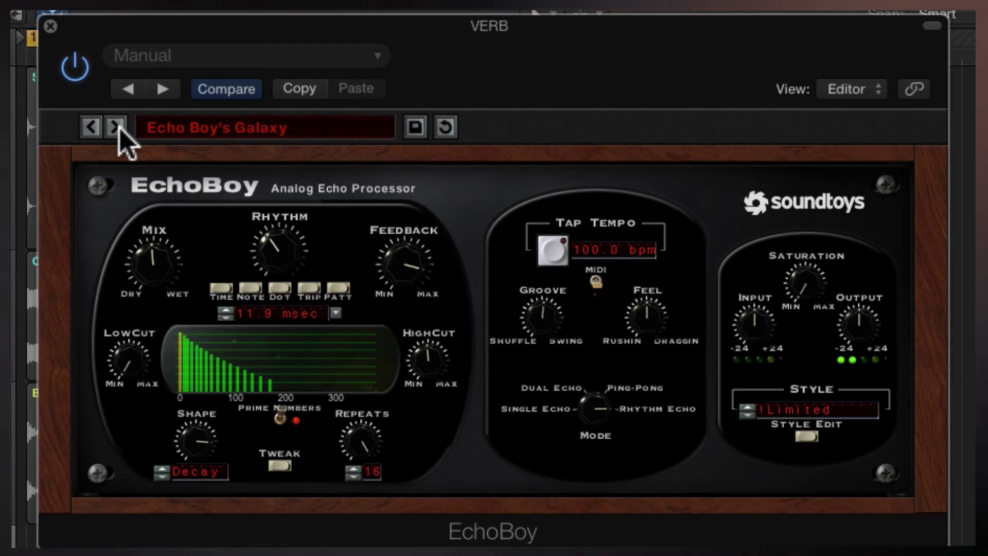
left_click(116, 127)
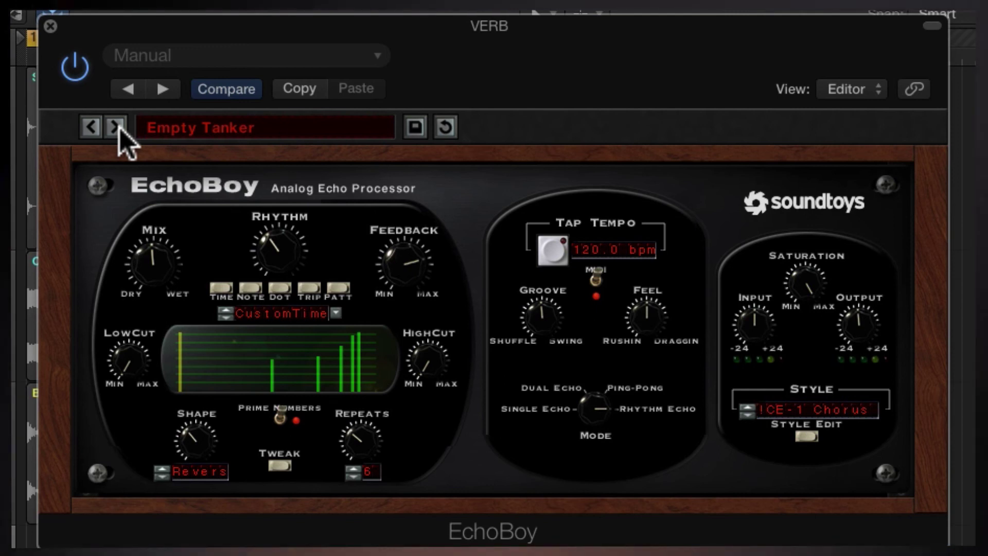
Audition the reverb-style presets Finite Space, GarageDoor, Glassoleen, Infinite Space and Living Room on the VERB channel
left_click(117, 127)
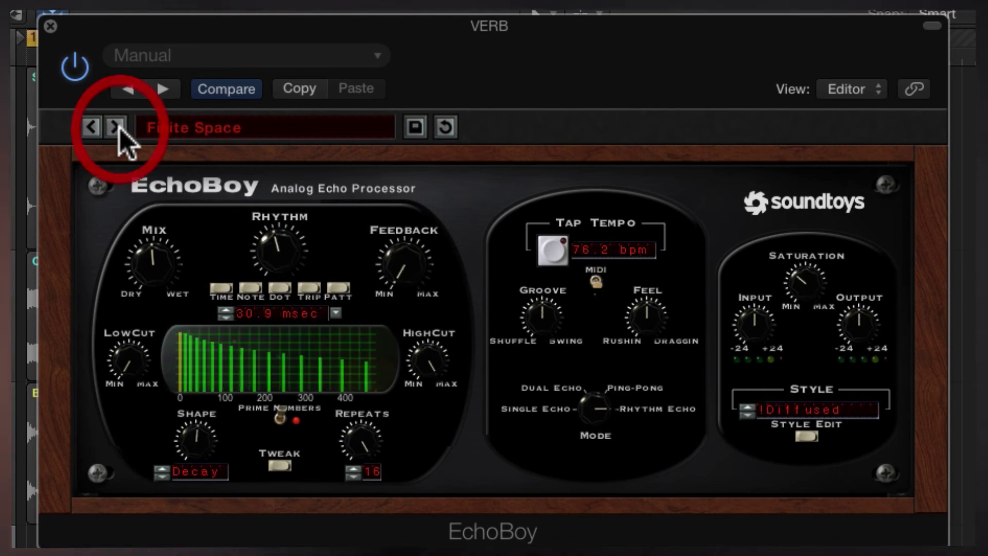
left_click(116, 127)
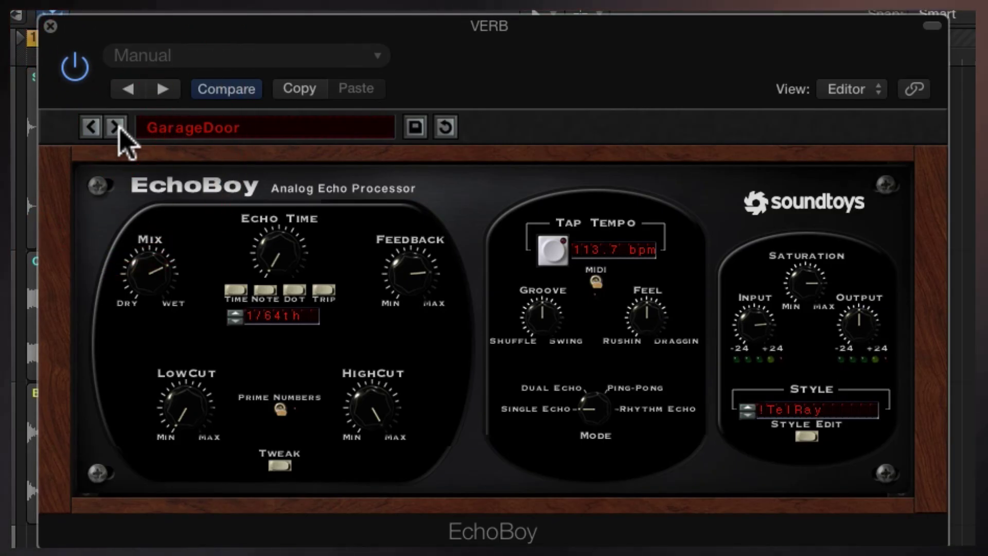
left_click(117, 127)
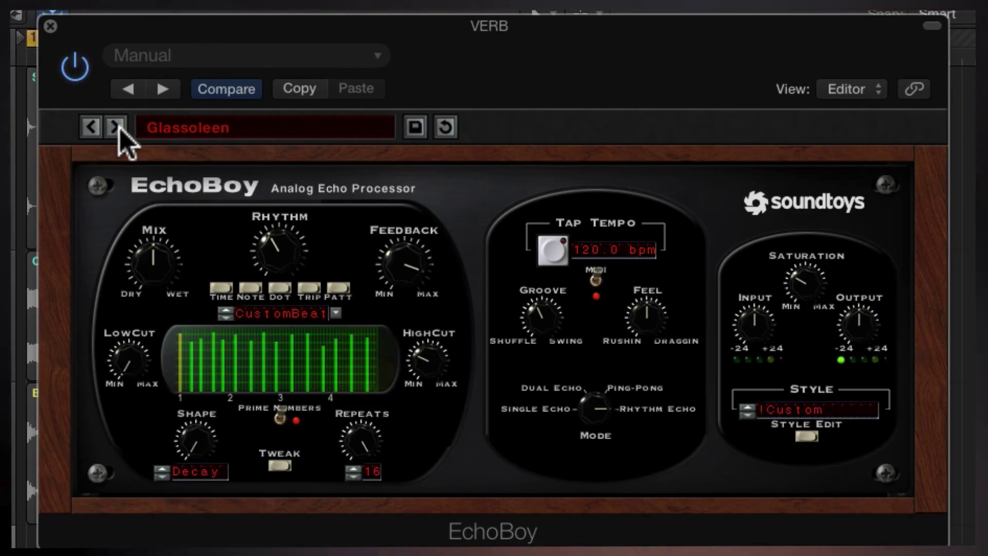
left_click(116, 127)
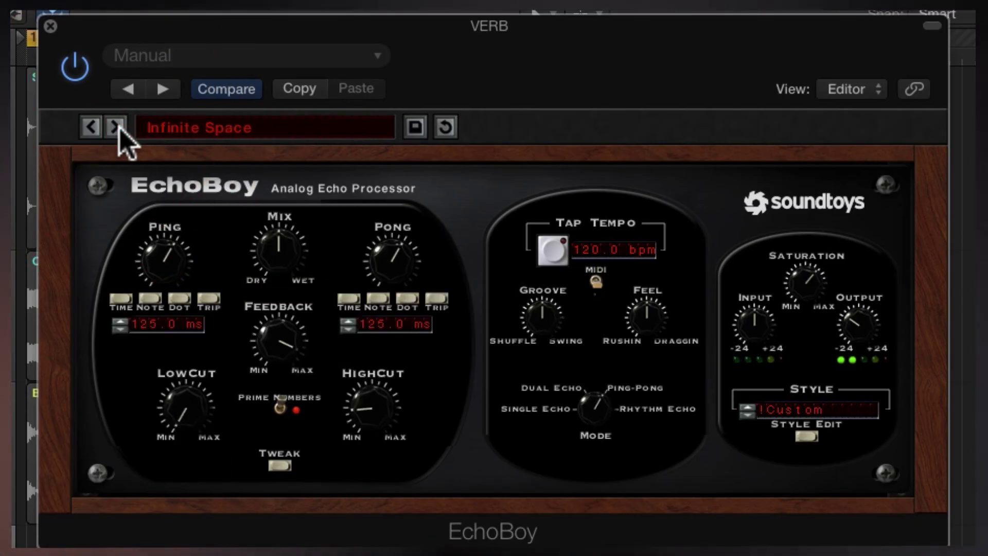
left_click(117, 127)
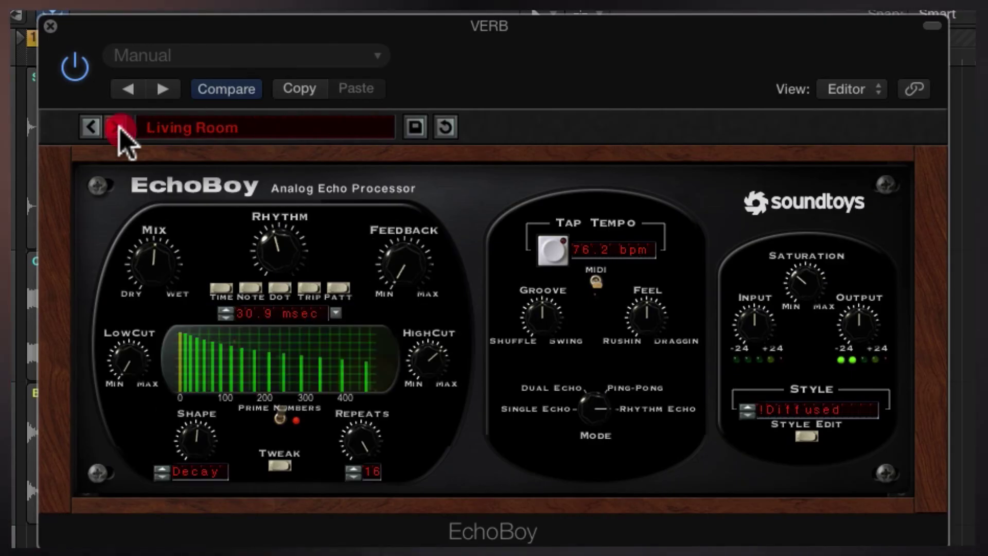
Audition the presets Oil Can, Oil Tank, Oil Tempo Room, OutDoorPA 1 and OutdoorPA 2 on the VERB channel
left_click(117, 127)
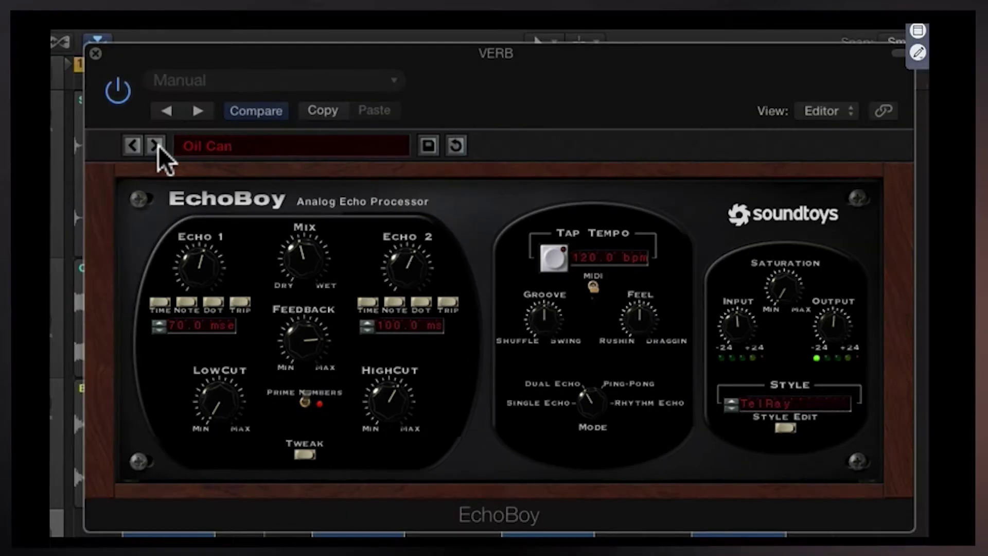
left_click(116, 128)
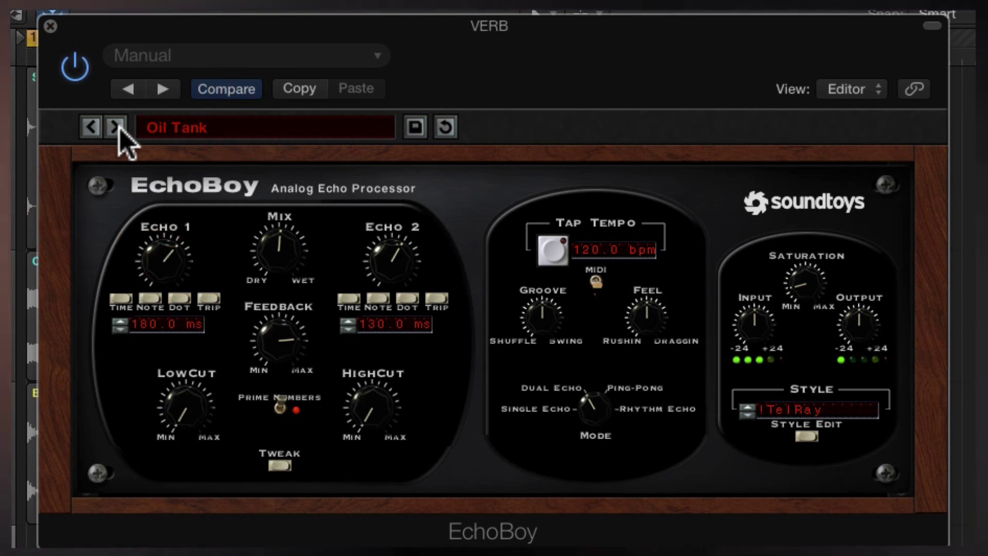
left_click(117, 127)
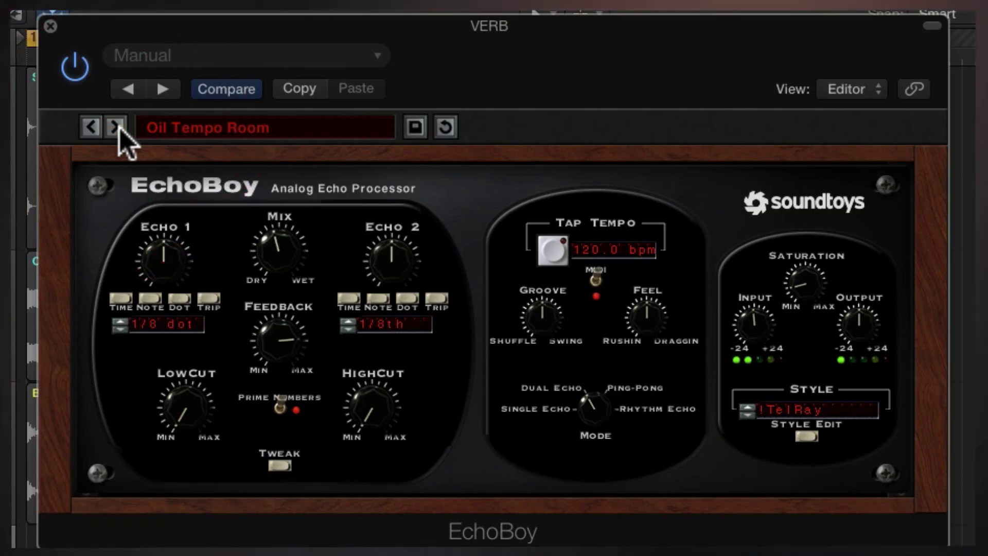
left_click(116, 127)
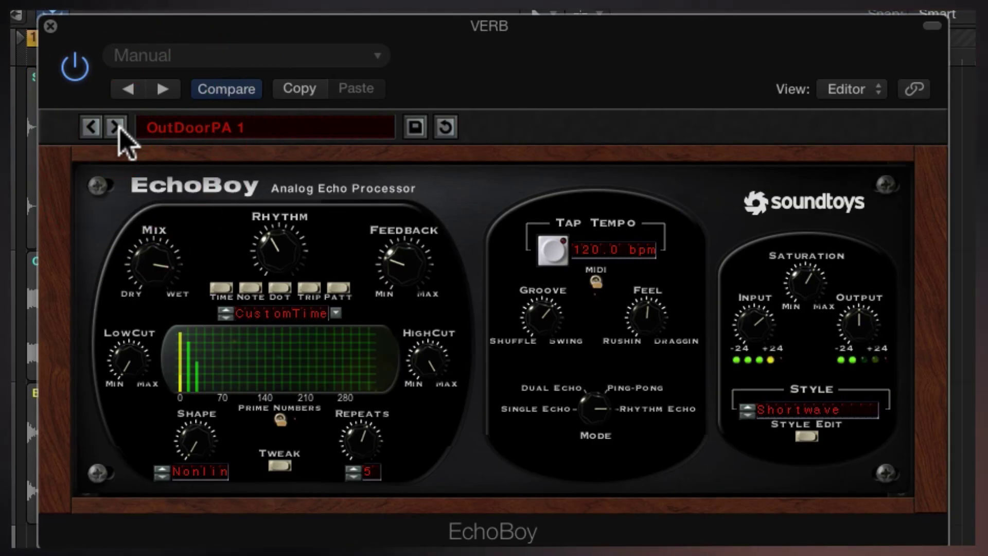
left_click(116, 127)
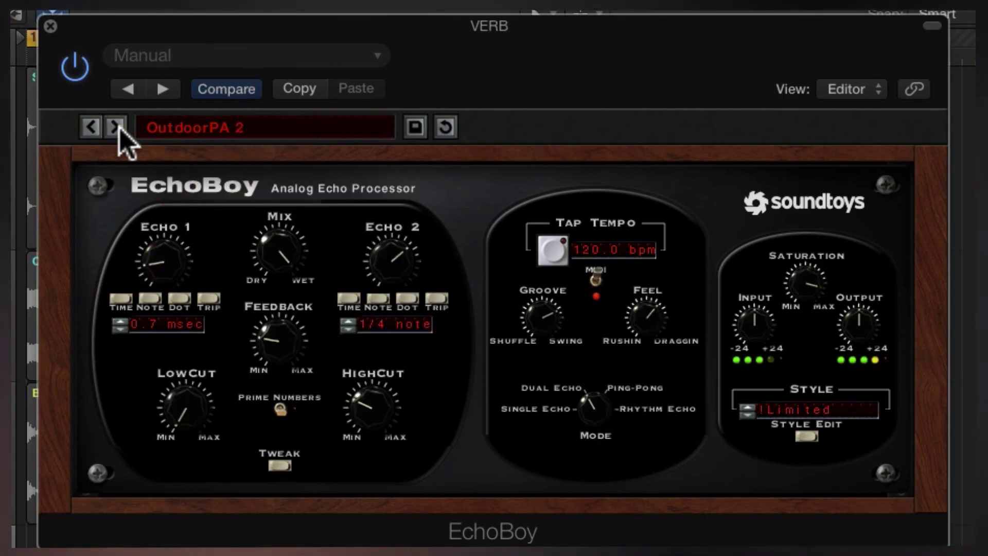
Audition the presets PanVerb and Parking Garage on the VERB channel, then advance to the following preset
left_click(117, 128)
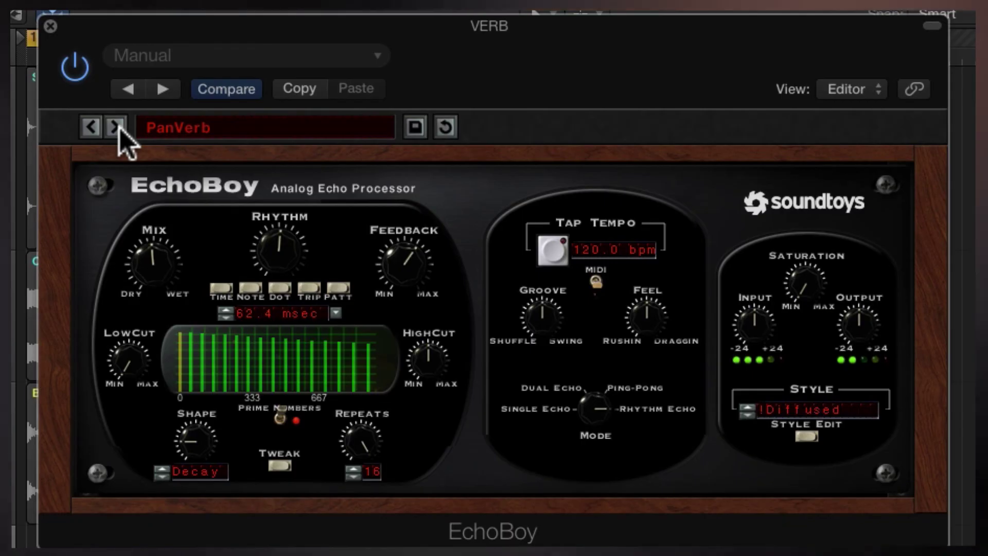
left_click(119, 130)
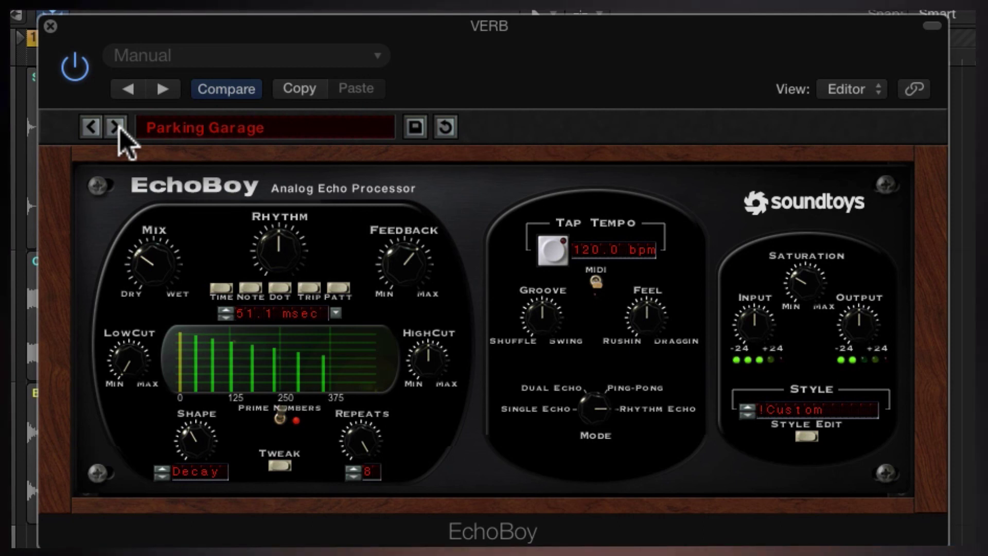
left_click(119, 130)
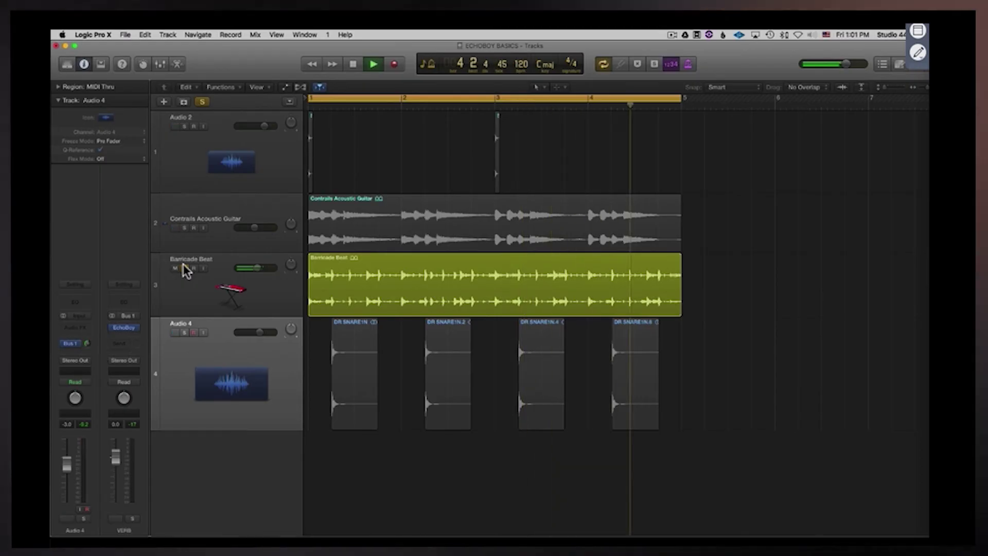
Unsolo the Barricade Beat track, then solo Audio 2 and Audio 4 in turn, returning to the full mix after each
left_click(183, 265)
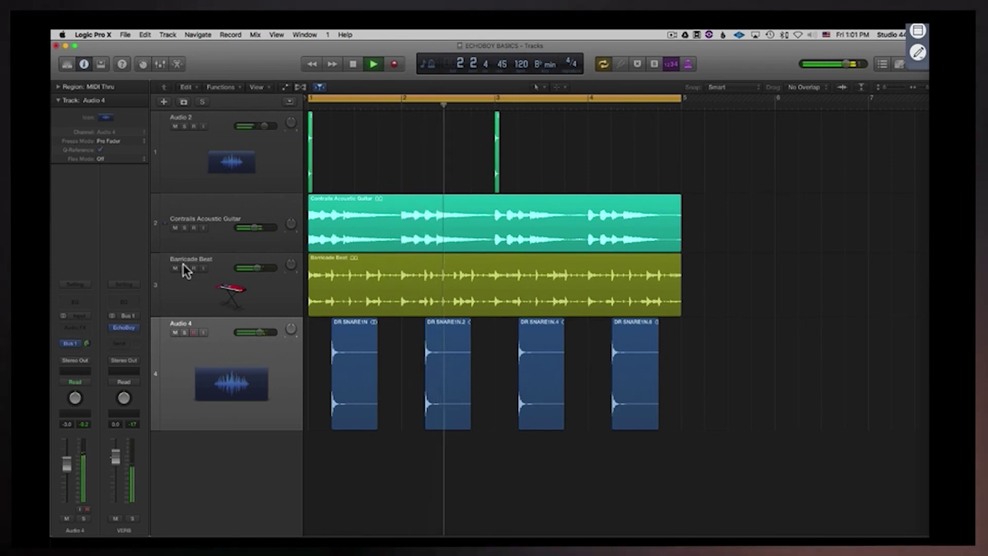
left_click(183, 126)
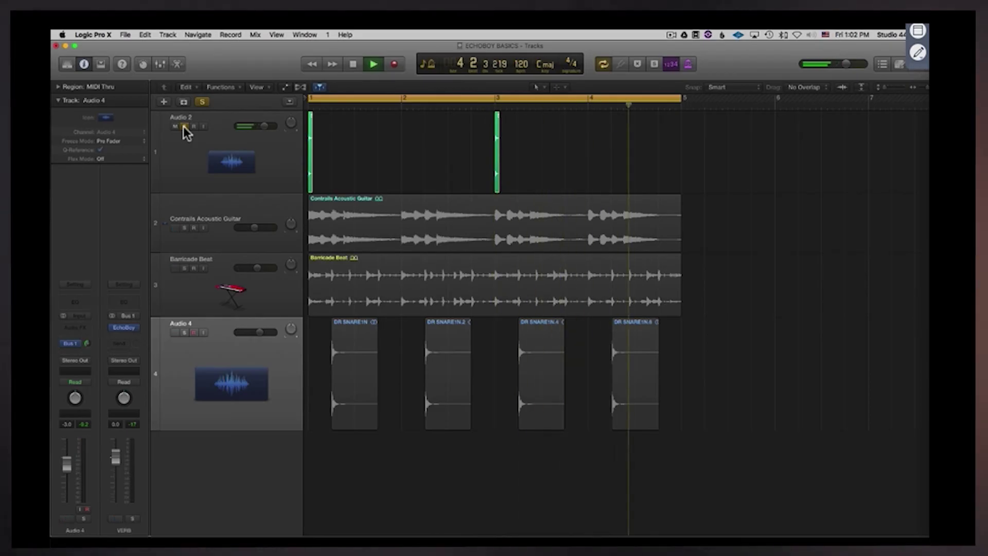
left_click(184, 126)
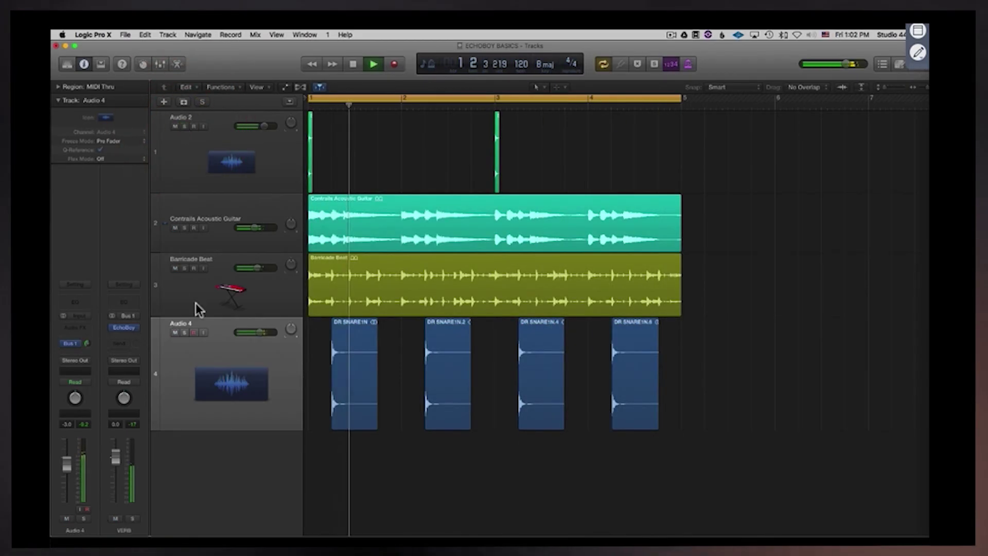
left_click(184, 332)
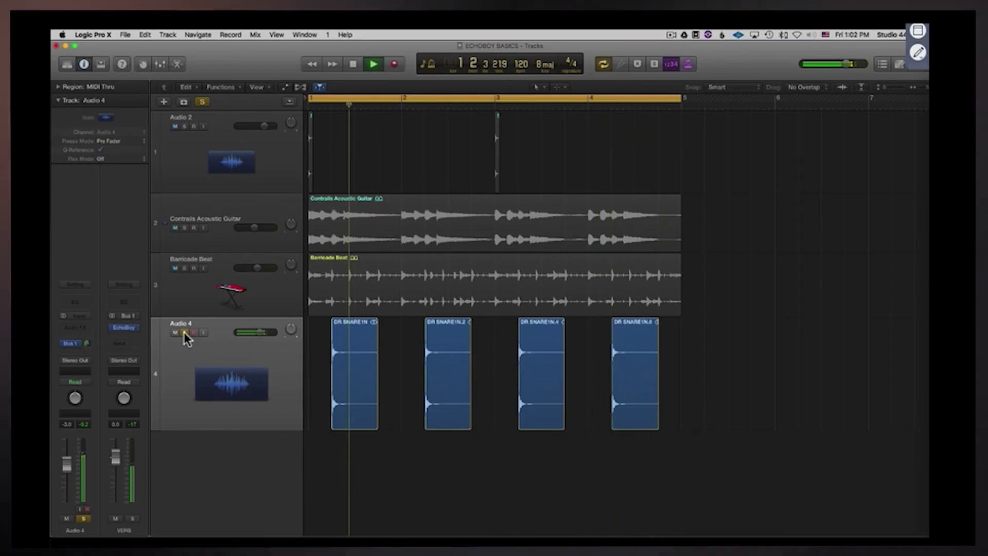
left_click(183, 332)
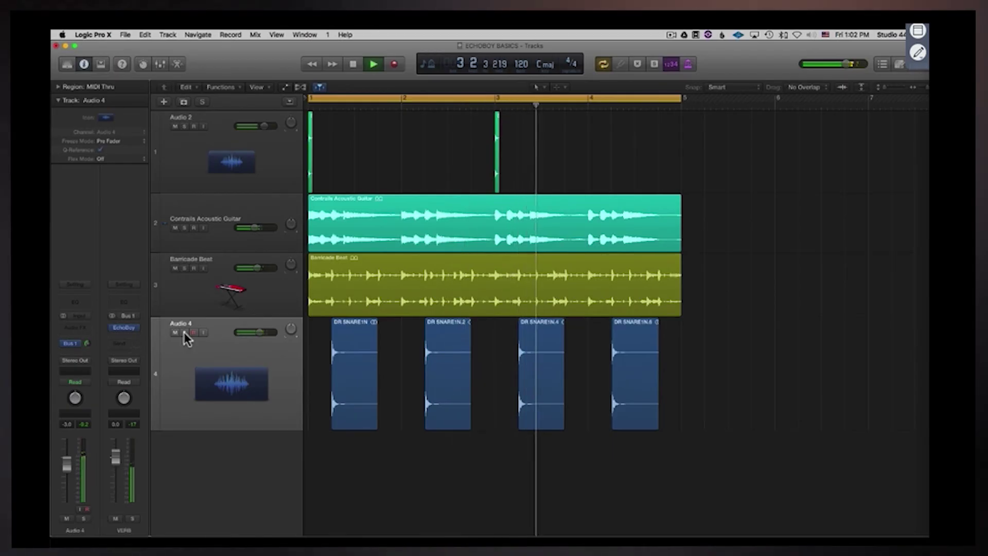
Open EchoBoy on the Contrails Acoustic Guitar track and step through its presets from CE1 Double Boy, including Cheap Ray Gun and ChickinPickin'Springs
left_click(225, 198)
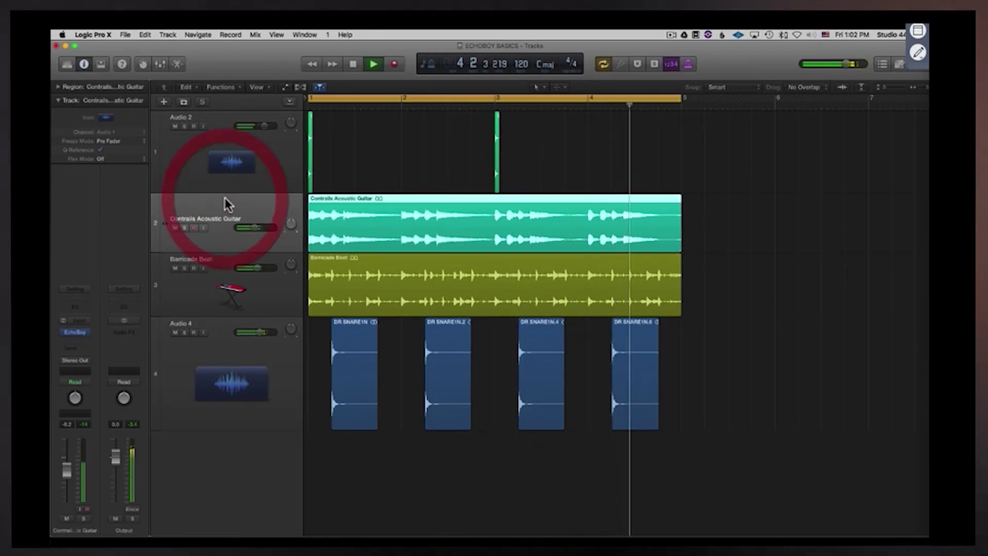
left_click(75, 333)
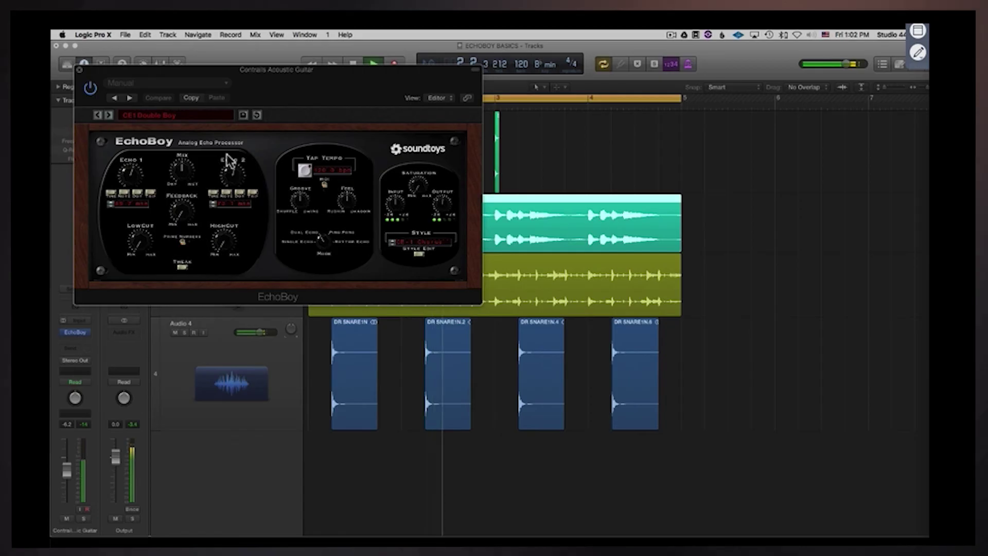
left_click(109, 114)
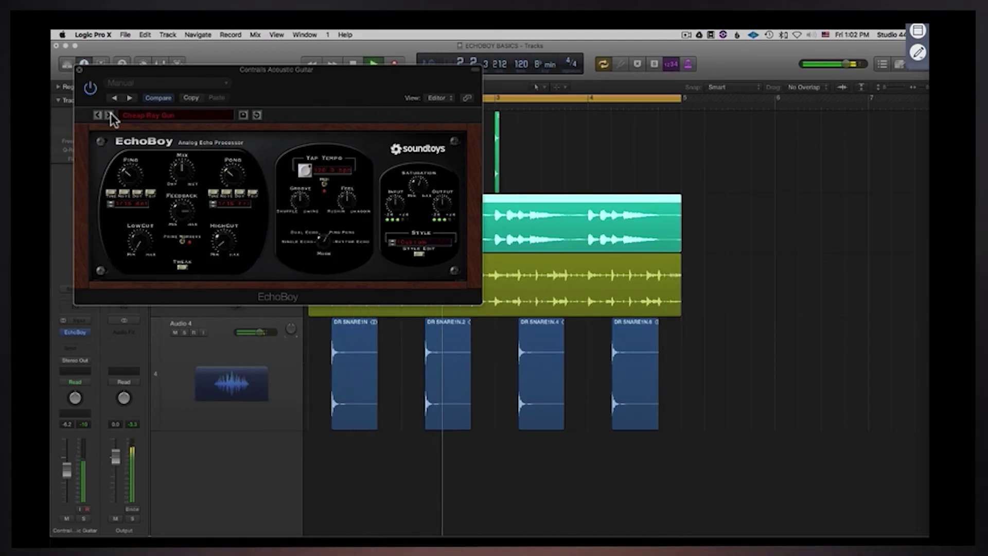
left_click(109, 115)
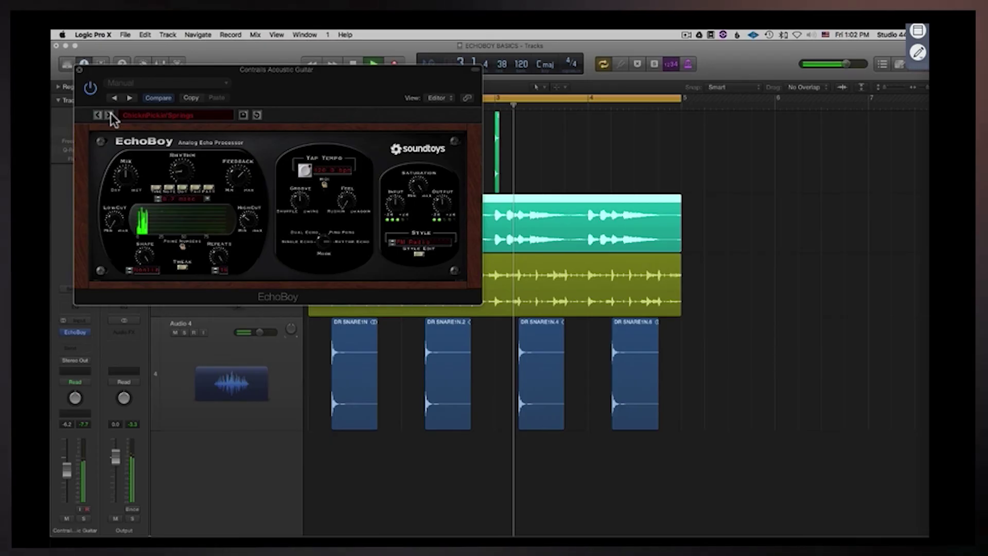
left_click(109, 115)
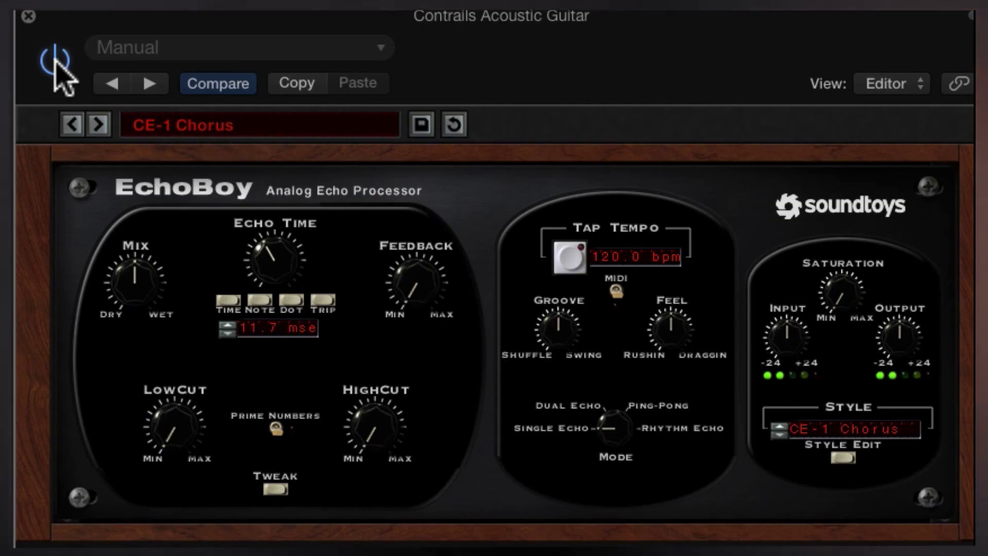
Audition the chorus presets Choro-Warbler, Chorus Booth, ChrsFlangeDelay, Deep Tape Chorus and Digital ChorusDelay on the acoustic guitar
left_click(99, 124)
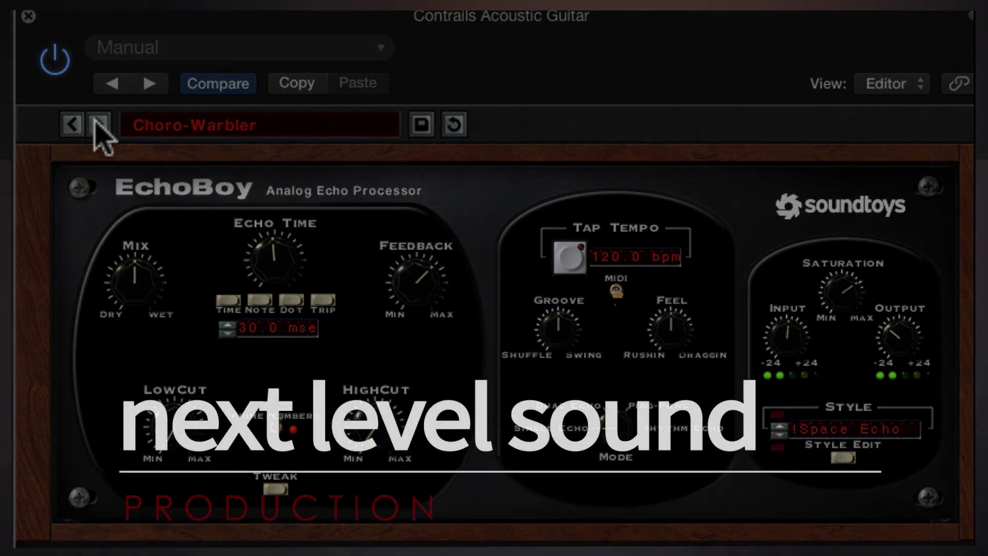
left_click(99, 125)
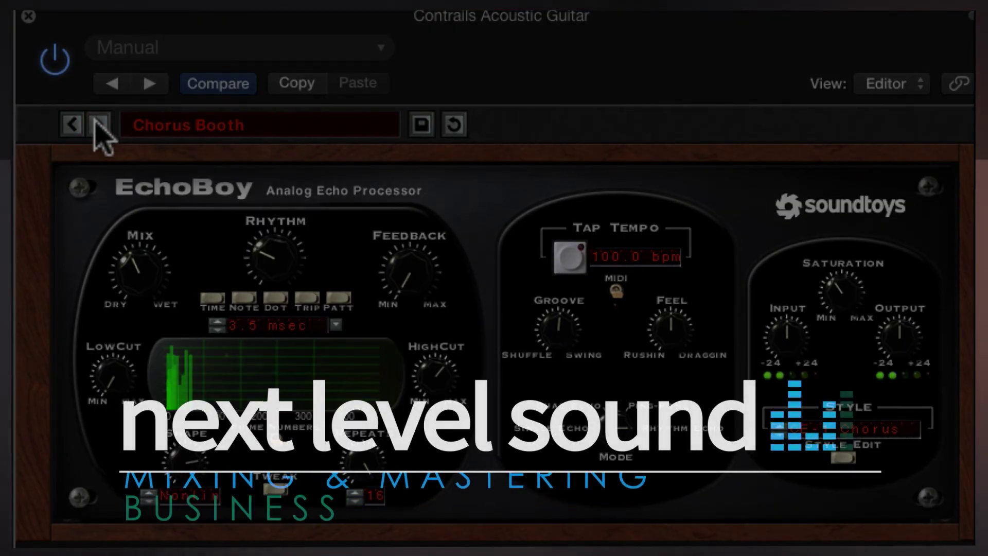
left_click(99, 124)
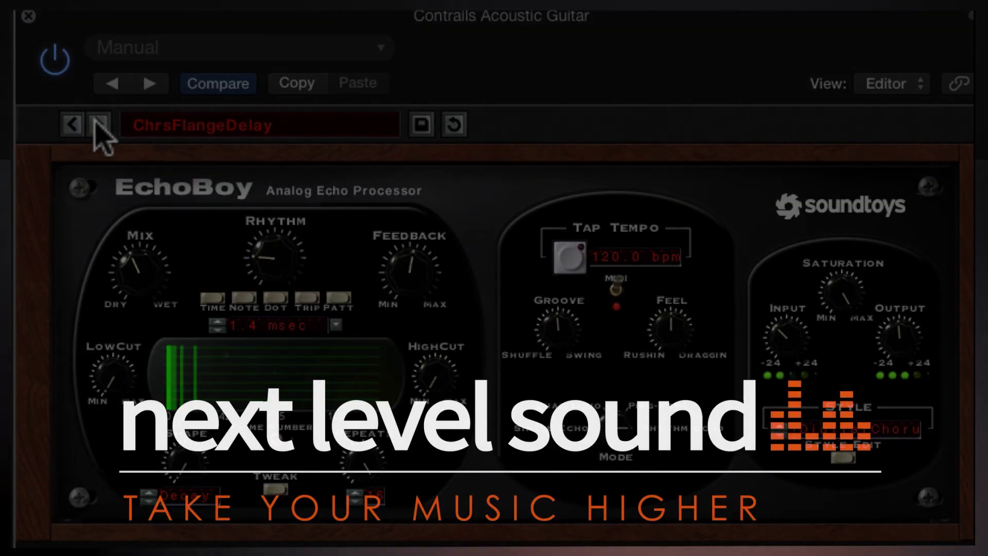
left_click(99, 124)
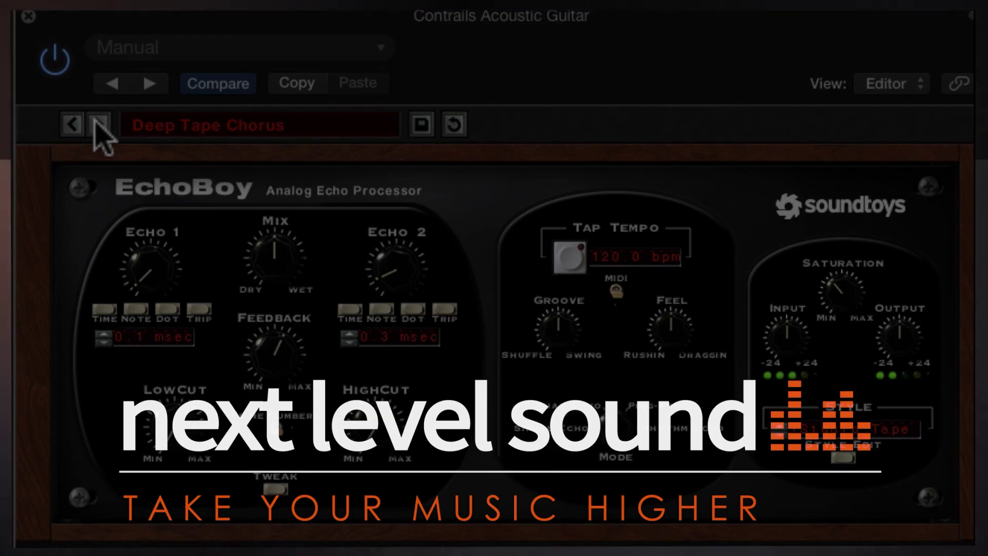
left_click(99, 125)
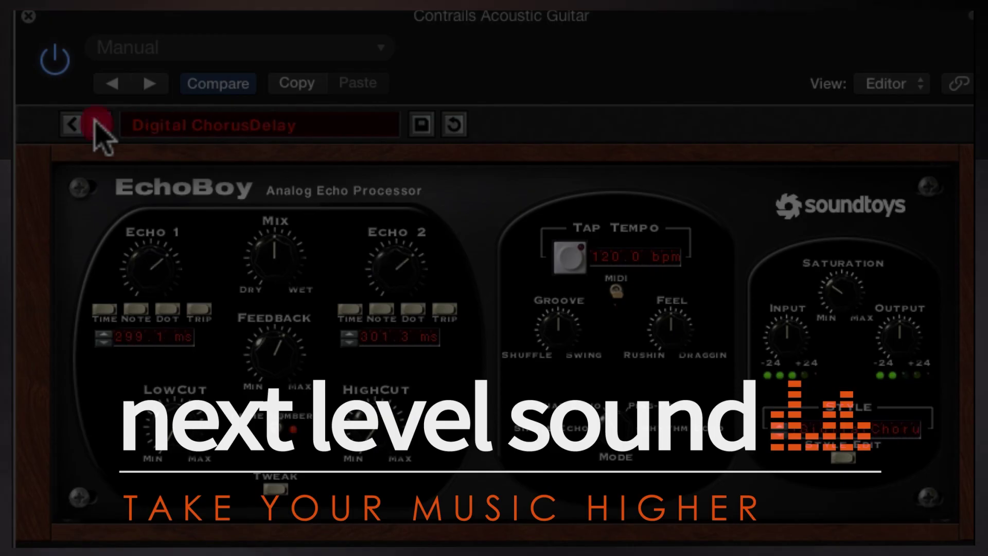